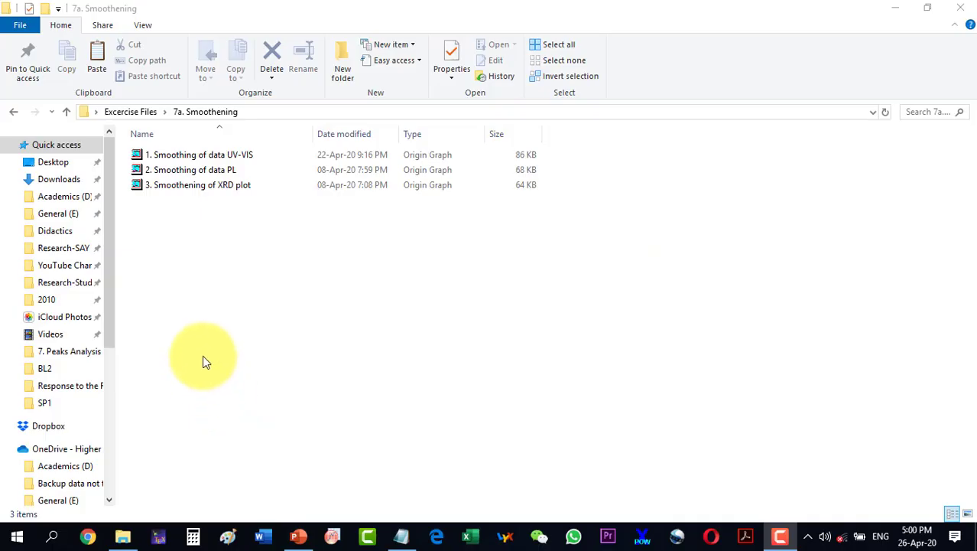
Open the '3. Smoothening of XRD plot' project from the 7a. Smoothening folder in Origin.
{"action": "double_click", "coordinate": [182, 185]}
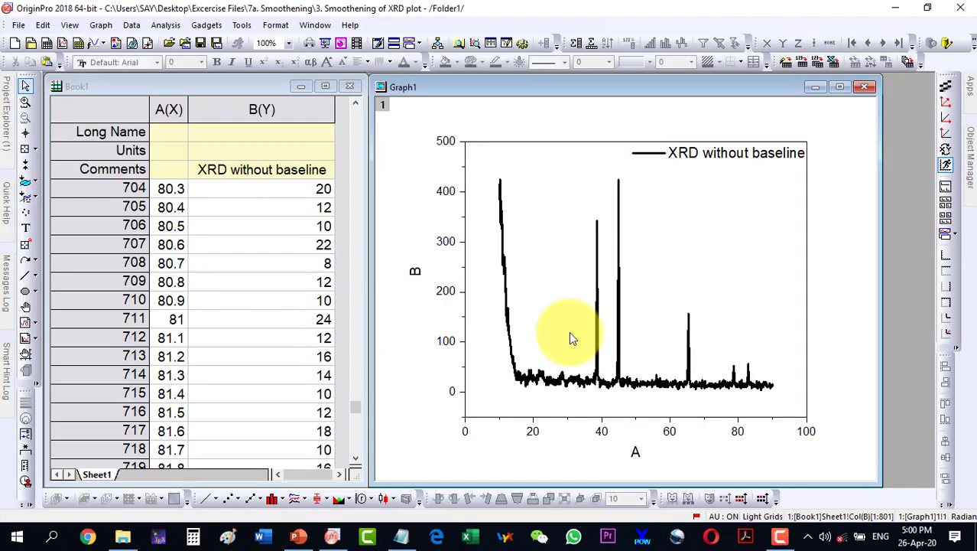
Maximize the Graph1 window so the XRD plot fills the workspace.
{"action": "left_click", "coordinate": [839, 89]}
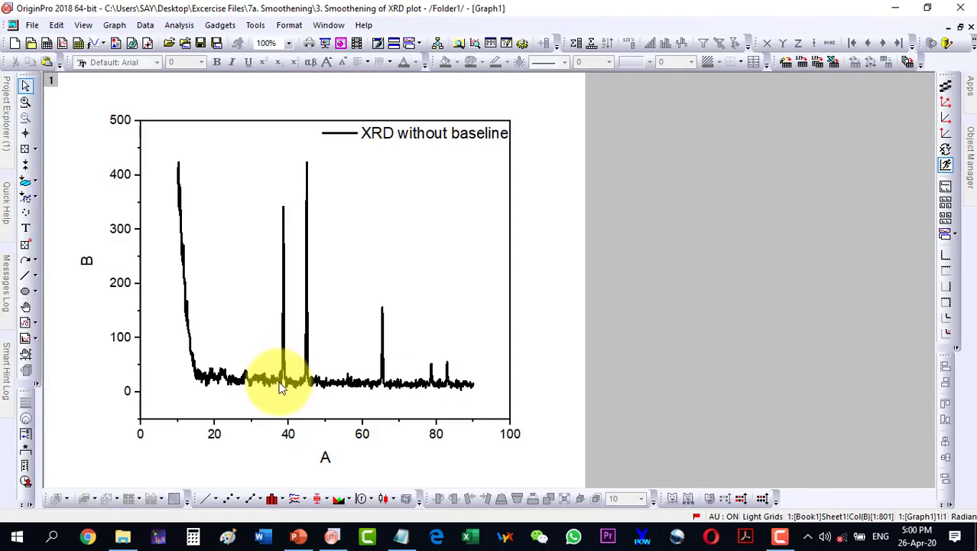
Select the 'XRD without baseline' curve and open the Peak Analyzer dialog from Peaks and Baseline.
{"action": "left_click", "coordinate": [229, 377]}
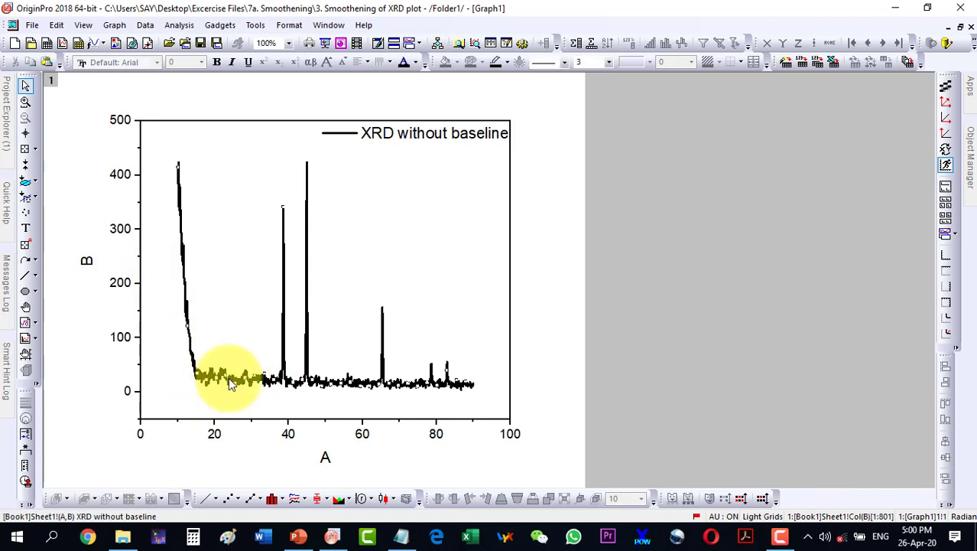
{"action": "left_click", "coordinate": [181, 26]}
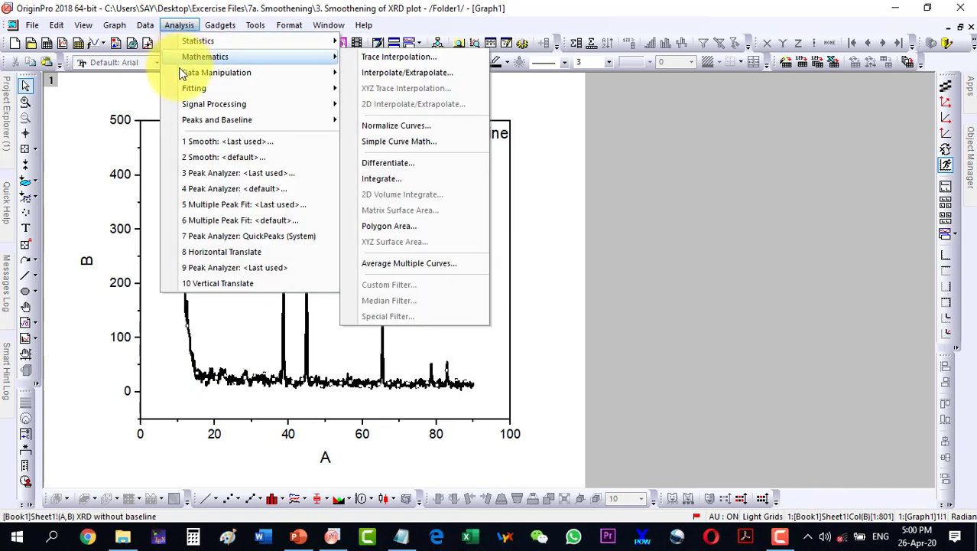
{"action": "mouse_move", "coordinate": [181, 125]}
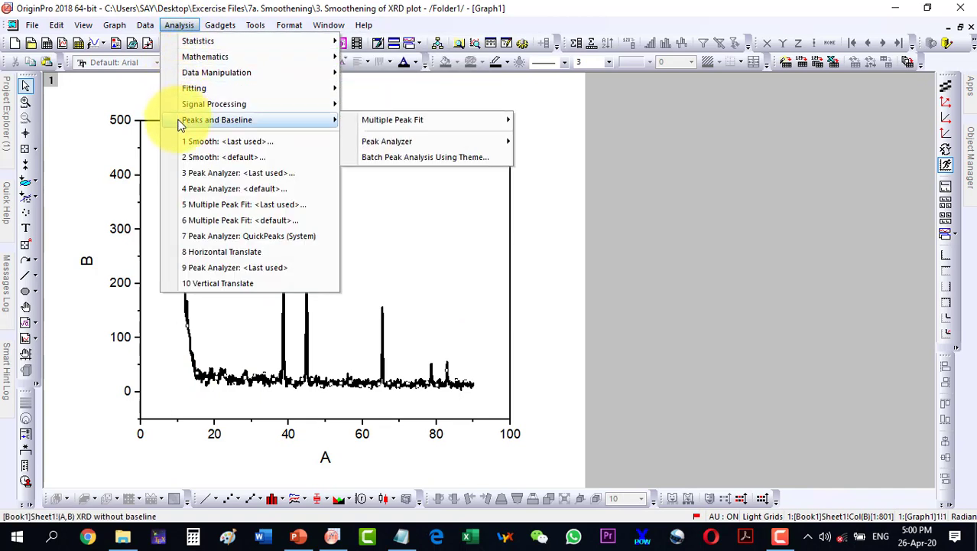
{"action": "mouse_move", "coordinate": [386, 142]}
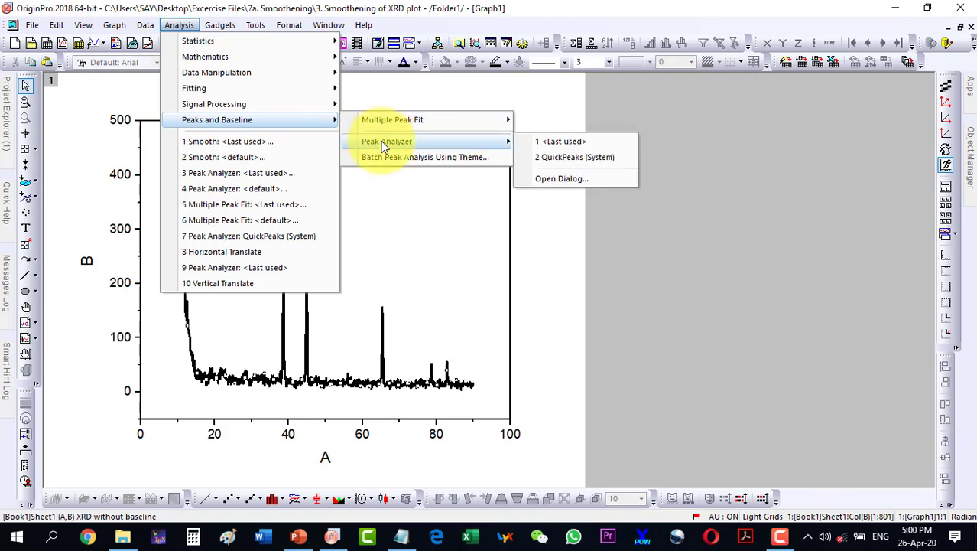
Set Peak Analyzer's goal to Subtract Baseline with User Defined baseline mode and reach baseline creation.
{"action": "left_click", "coordinate": [558, 178]}
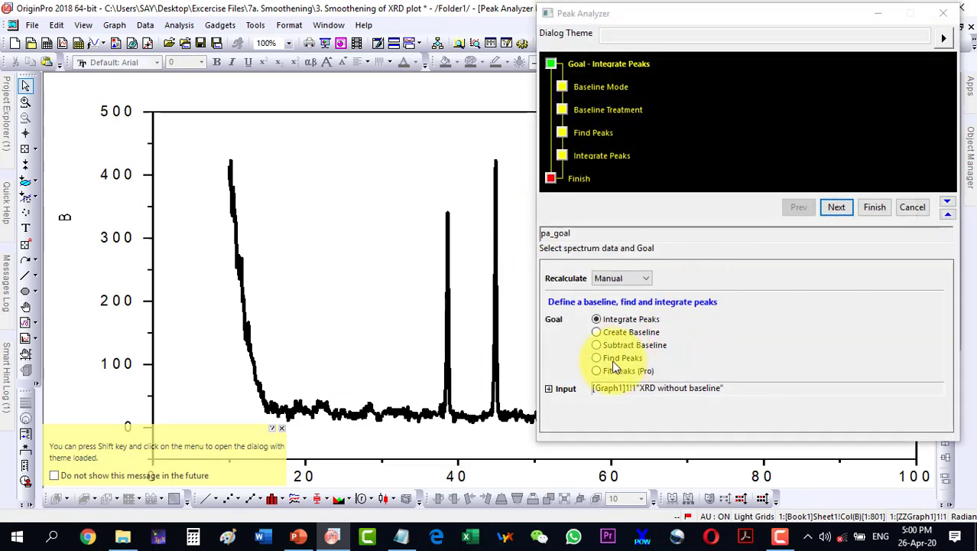
{"action": "left_click", "coordinate": [597, 344]}
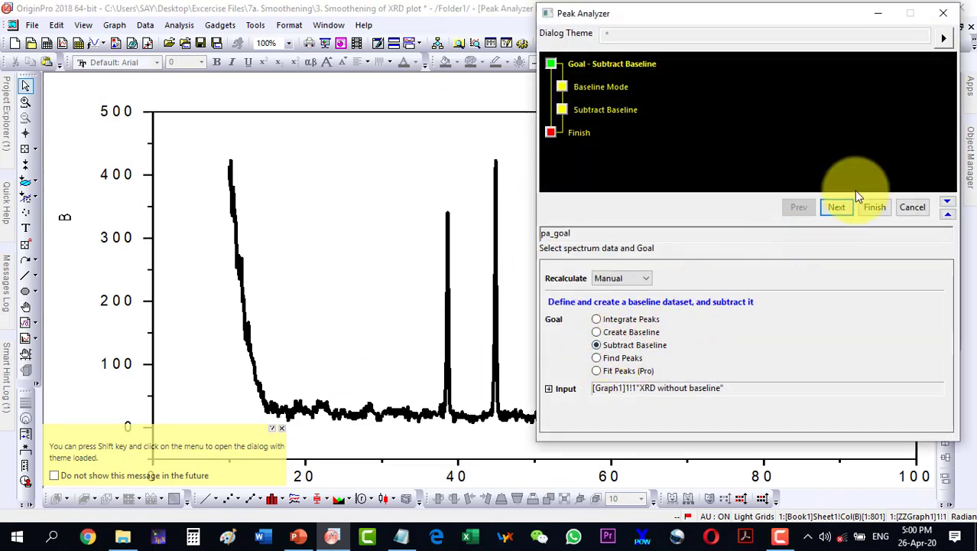
{"action": "left_click", "coordinate": [838, 207]}
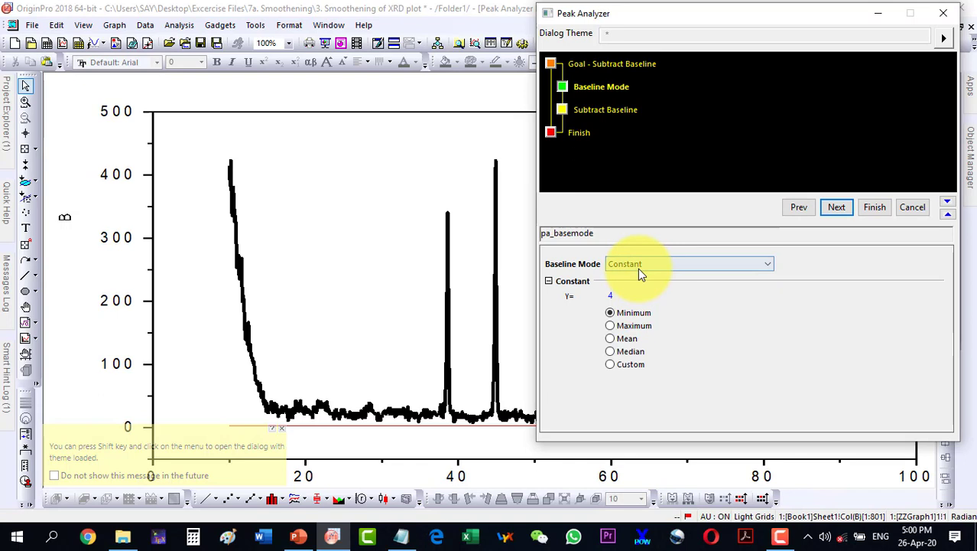
{"action": "left_click", "coordinate": [638, 265]}
{"action": "left_click", "coordinate": [635, 286]}
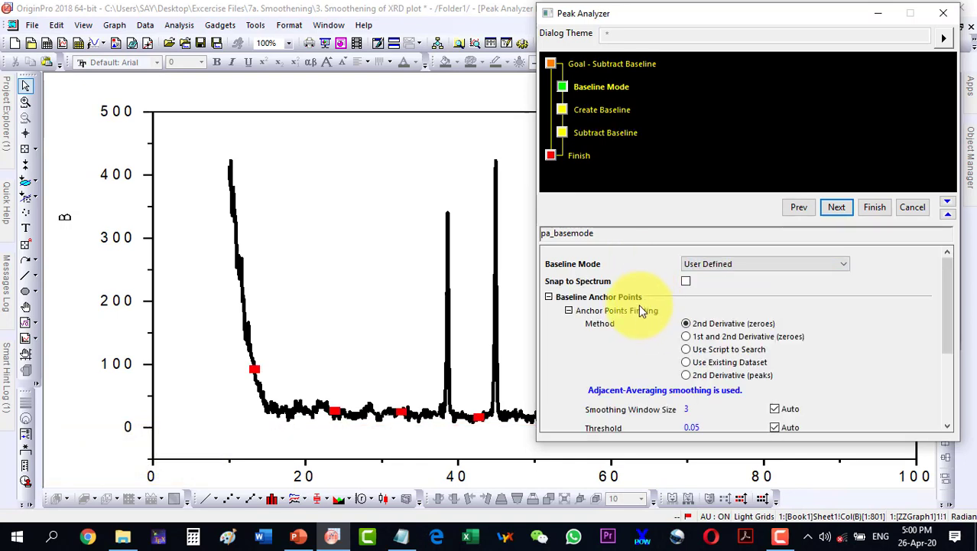
{"action": "scroll", "coordinate": [624, 345], "scroll_direction": "down", "scroll_amount": 2}
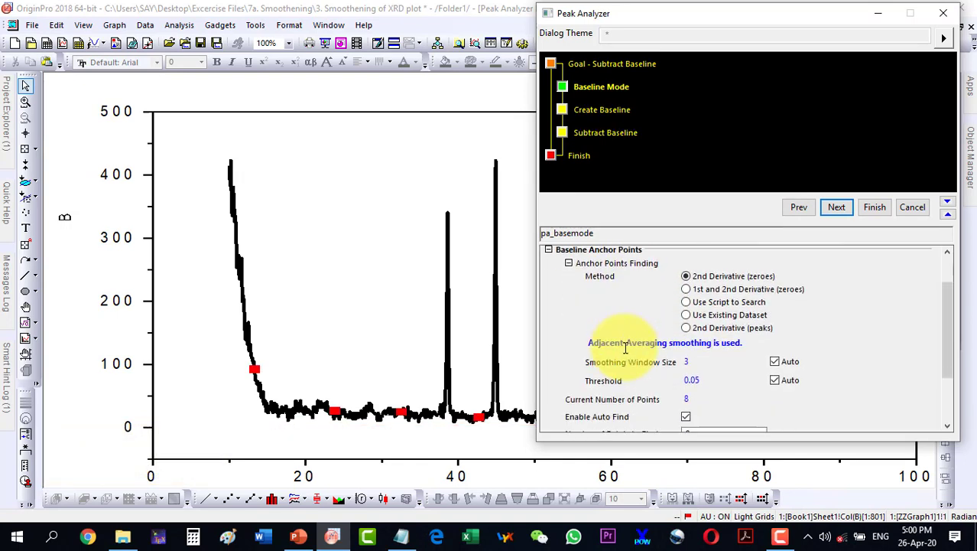
{"action": "scroll", "coordinate": [624, 346], "scroll_direction": "down", "scroll_amount": 1}
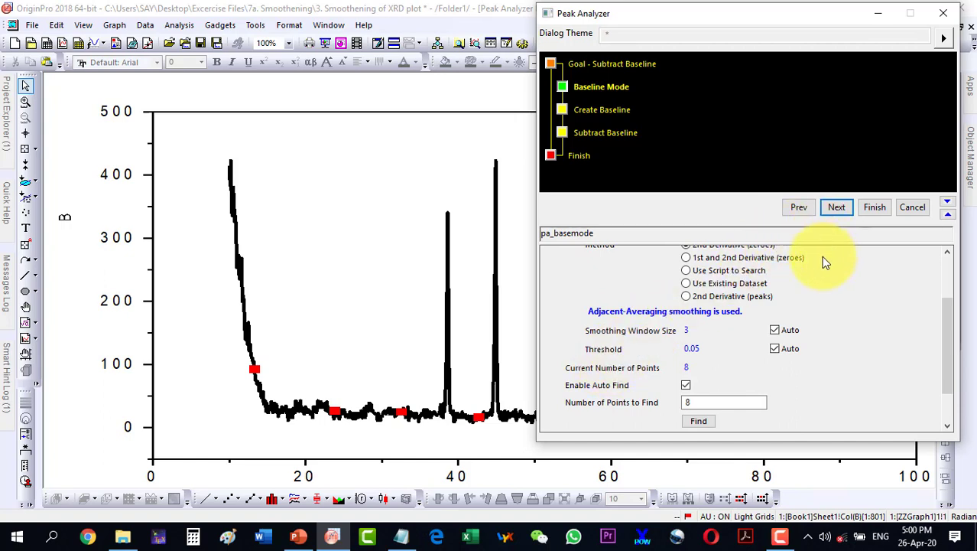
{"action": "left_click", "coordinate": [840, 210]}
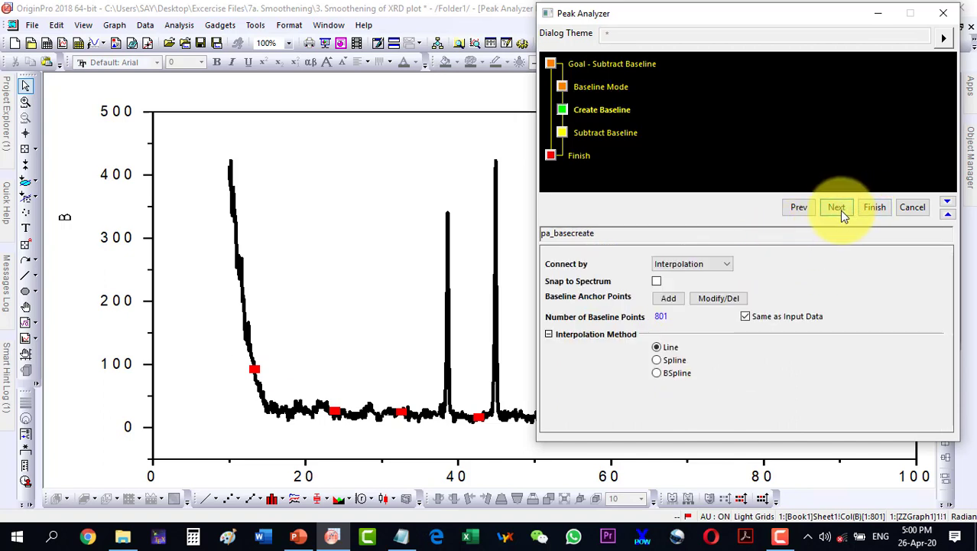
Lower the first baseline anchor near x≈13 to about y≈28, beneath the curve.
{"action": "left_click", "coordinate": [718, 299]}
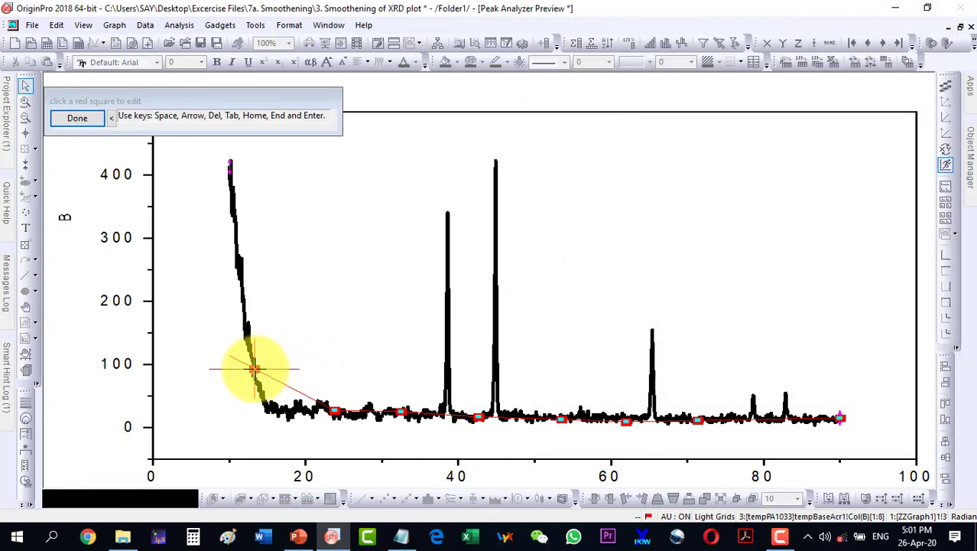
{"action": "key", "text": "Down"}
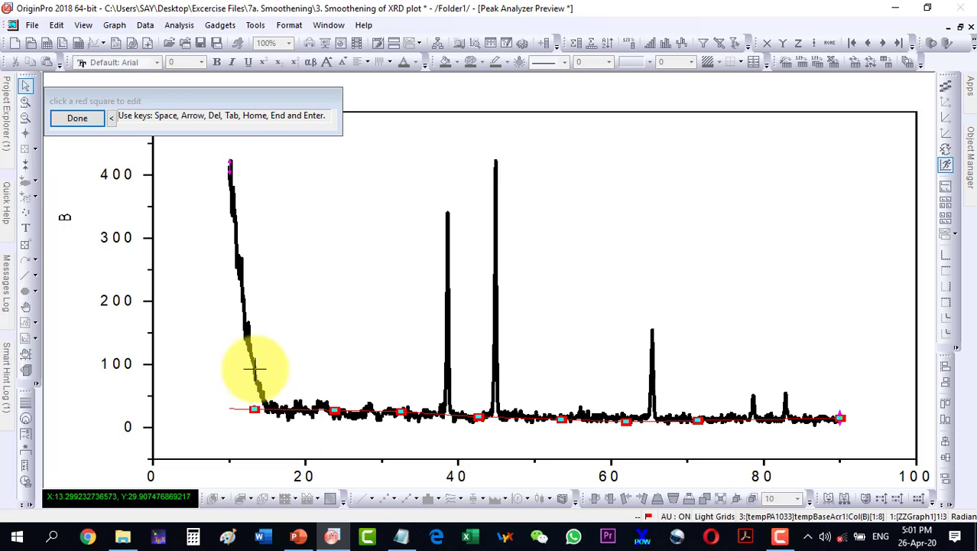
{"action": "key", "text": "Down"}
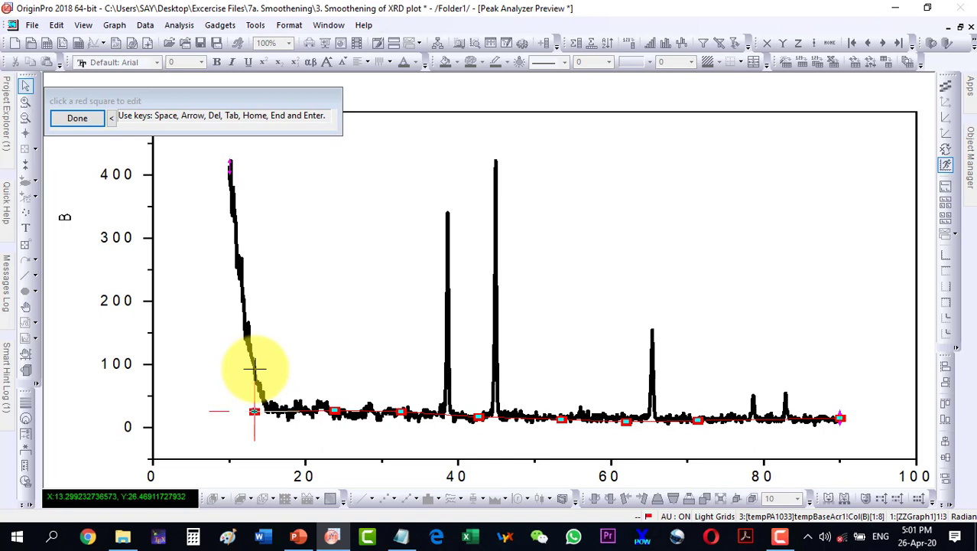
{"action": "key", "text": "Up"}
Finish anchor editing, subtract the baseline so the curve sits near zero, and close Peak Analyzer.
{"action": "left_click", "coordinate": [81, 118]}
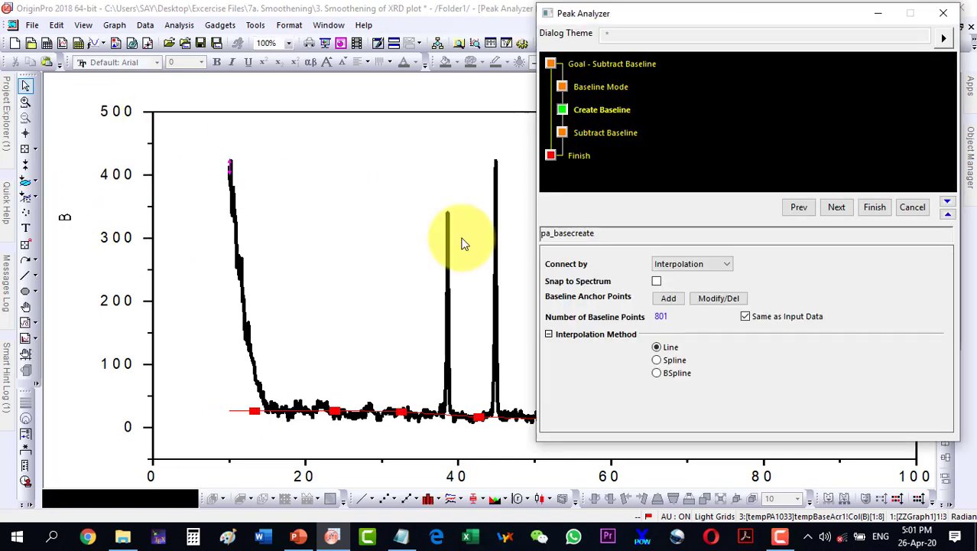
{"action": "left_click", "coordinate": [838, 208]}
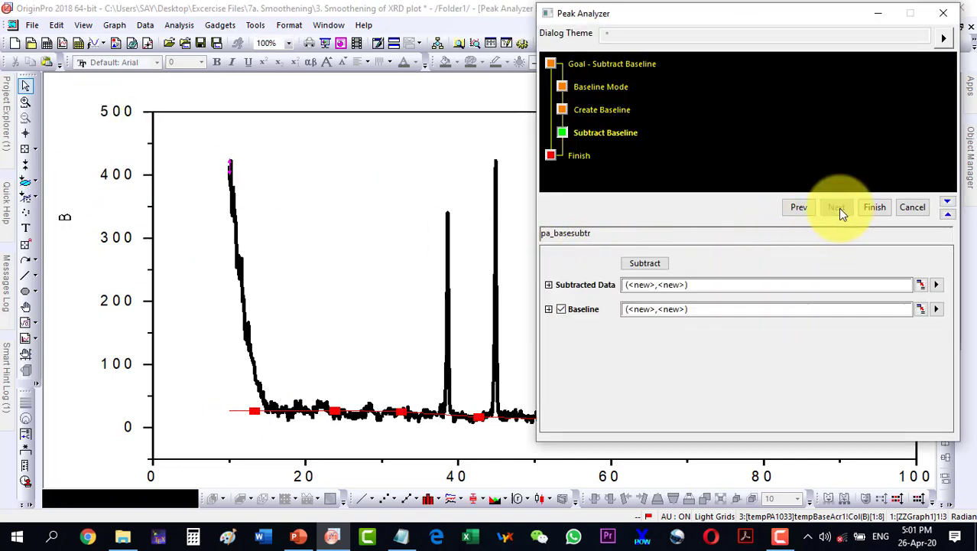
{"action": "left_click", "coordinate": [649, 263]}
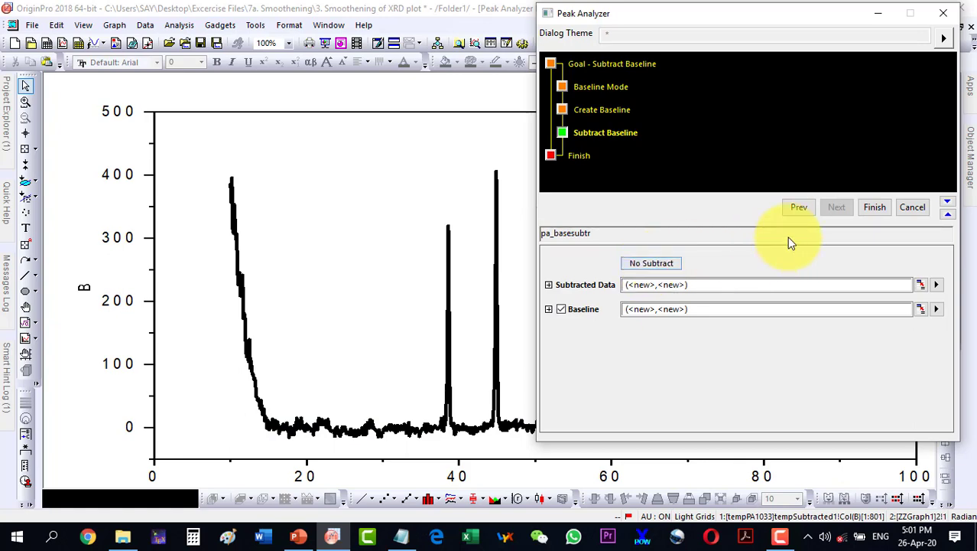
{"action": "left_click", "coordinate": [874, 208]}
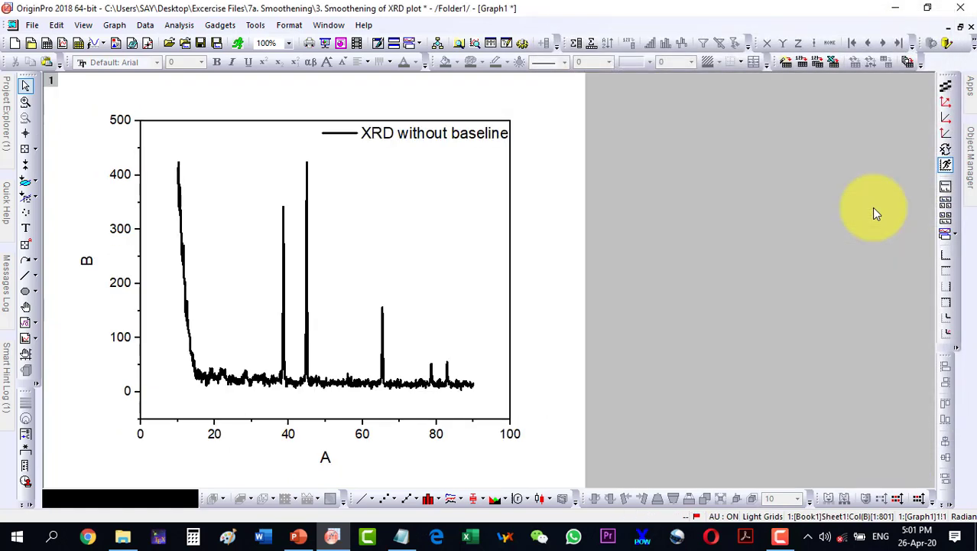
Plot the Subtracted from B column D against column A as a line graph in Graph2.
{"action": "left_click", "coordinate": [961, 26]}
{"action": "left_click_drag", "start_coordinate": [364, 179], "coordinate": [683, 190]}
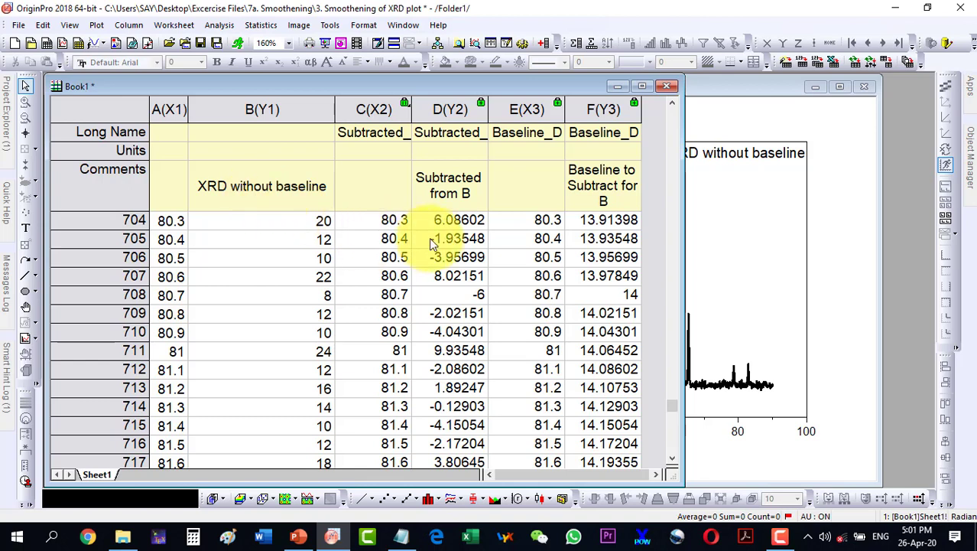
{"action": "left_click", "coordinate": [453, 223]}
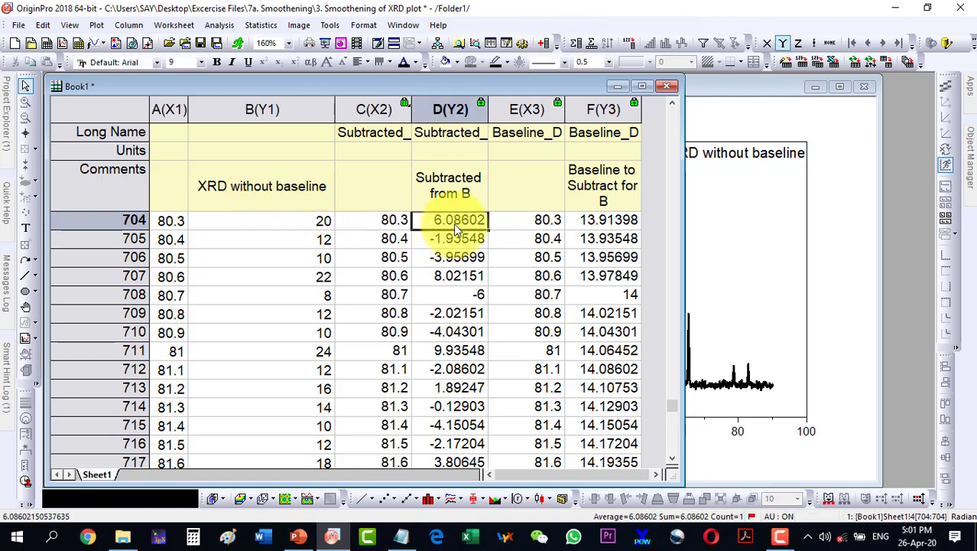
{"action": "left_click", "coordinate": [452, 108]}
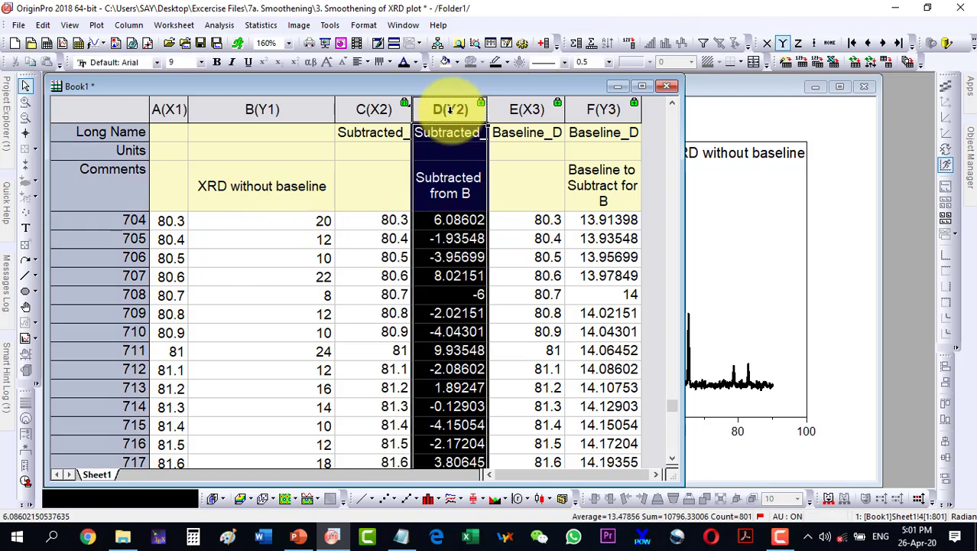
{"action": "left_click", "coordinate": [168, 110], "text": "ctrl"}
{"action": "left_click", "coordinate": [360, 500]}
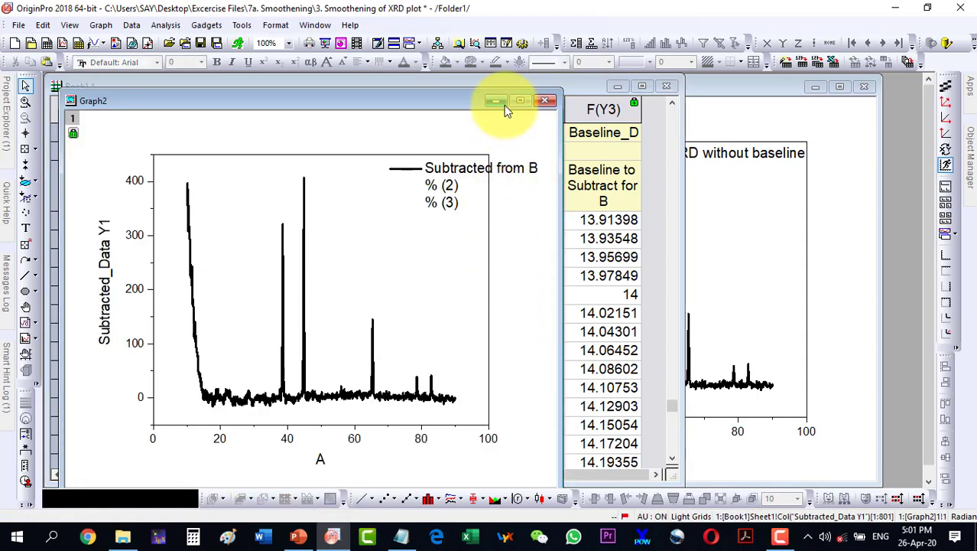
Maximize Graph2, delete the %(2) and %(3) legend lines, and drag the legend to the top-right corner.
{"action": "left_click", "coordinate": [520, 101]}
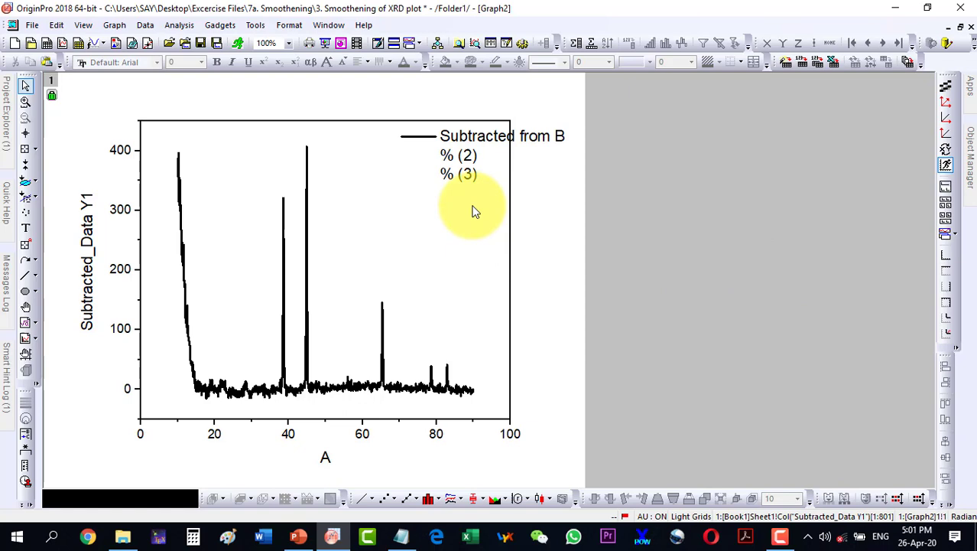
{"action": "left_click", "coordinate": [469, 177]}
{"action": "double_click", "coordinate": [469, 176]}
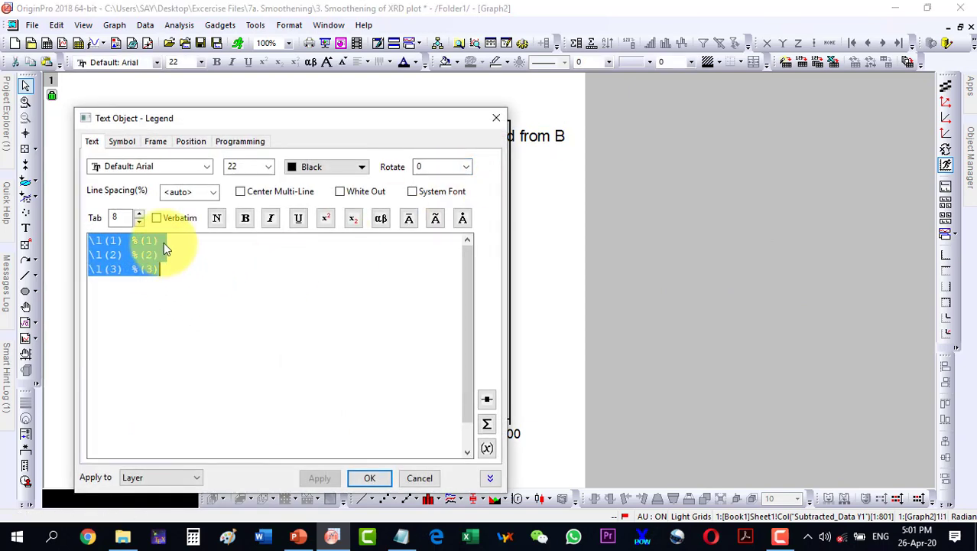
{"action": "left_click", "coordinate": [163, 243]}
{"action": "key", "text": "Delete"}
{"action": "key", "text": "Delete"}
{"action": "key", "text": "Delete"}
{"action": "key", "text": "Delete"}
{"action": "key", "text": "Delete"}
{"action": "key", "text": "Delete"}
{"action": "key", "text": "Delete"}
{"action": "key", "text": "Delete"}
{"action": "key", "text": "Delete"}
{"action": "key", "text": "Delete"}
{"action": "key", "text": "Delete"}
{"action": "key", "text": "Delete"}
{"action": "key", "text": "Delete"}
{"action": "key", "text": "Delete"}
{"action": "key", "text": "Delete"}
{"action": "key", "text": "Delete"}
{"action": "key", "text": "Delete"}
{"action": "key", "text": "Delete"}
{"action": "key", "text": "Delete"}
{"action": "key", "text": "Delete"}
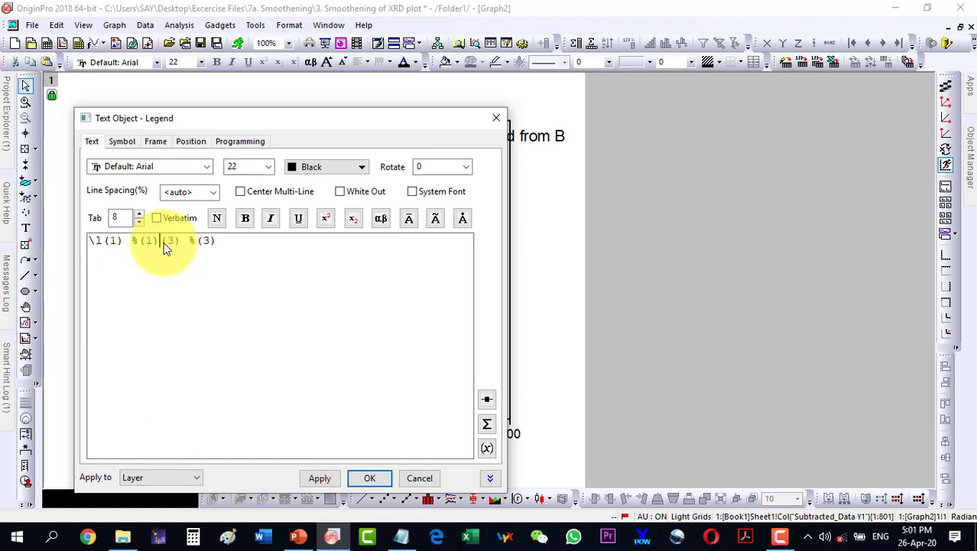
{"action": "left_click", "coordinate": [364, 479]}
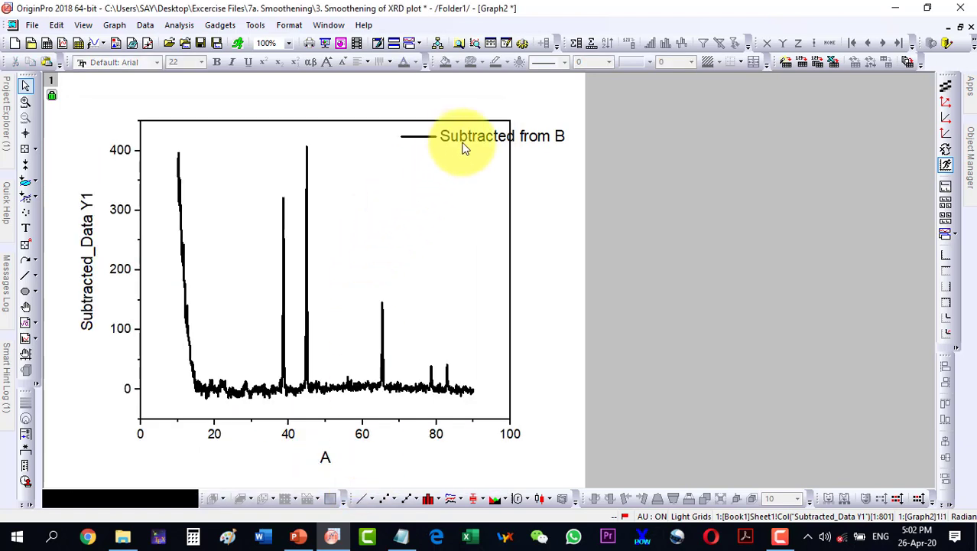
{"action": "left_click_drag", "start_coordinate": [463, 148], "coordinate": [395, 146]}
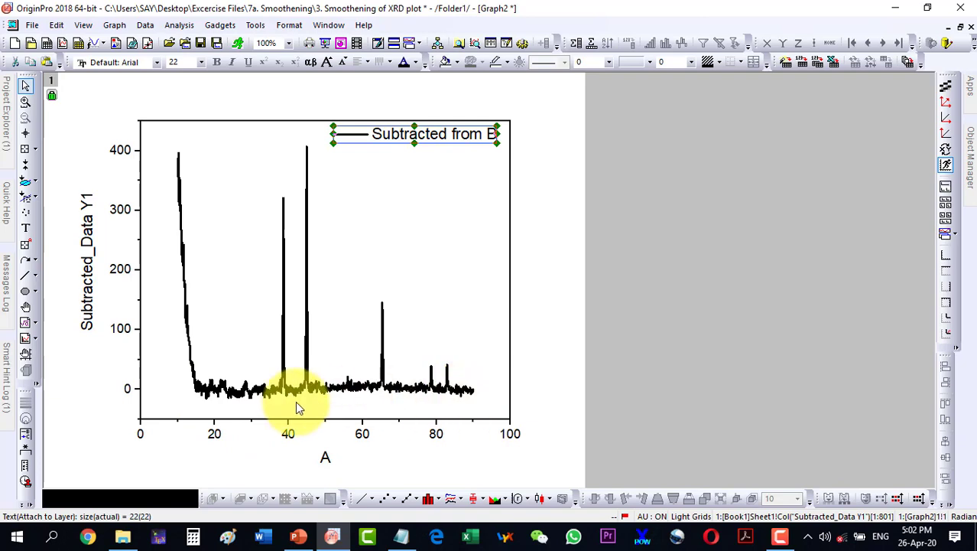
Set the Graph2 x-axis scale From 20 To 90.
{"action": "double_click", "coordinate": [265, 394]}
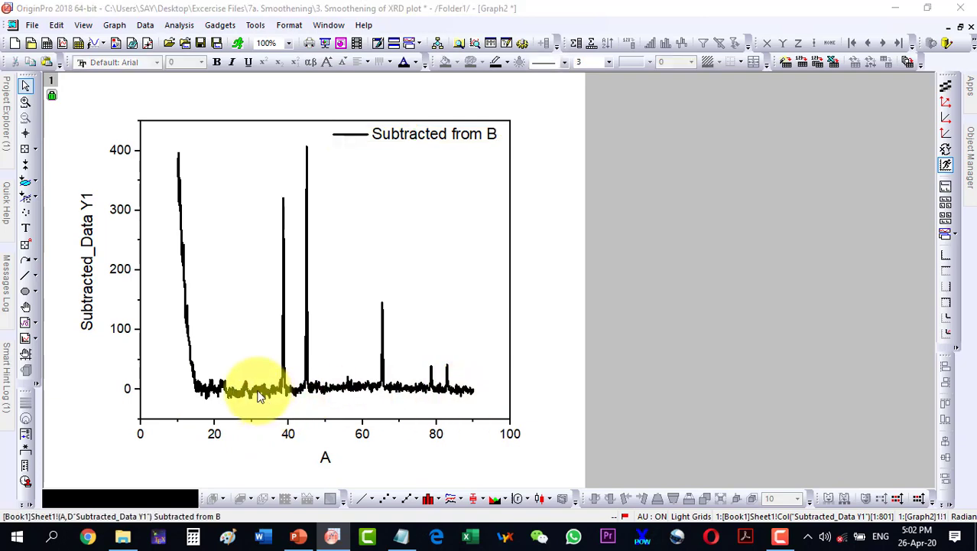
{"action": "left_click", "coordinate": [791, 422]}
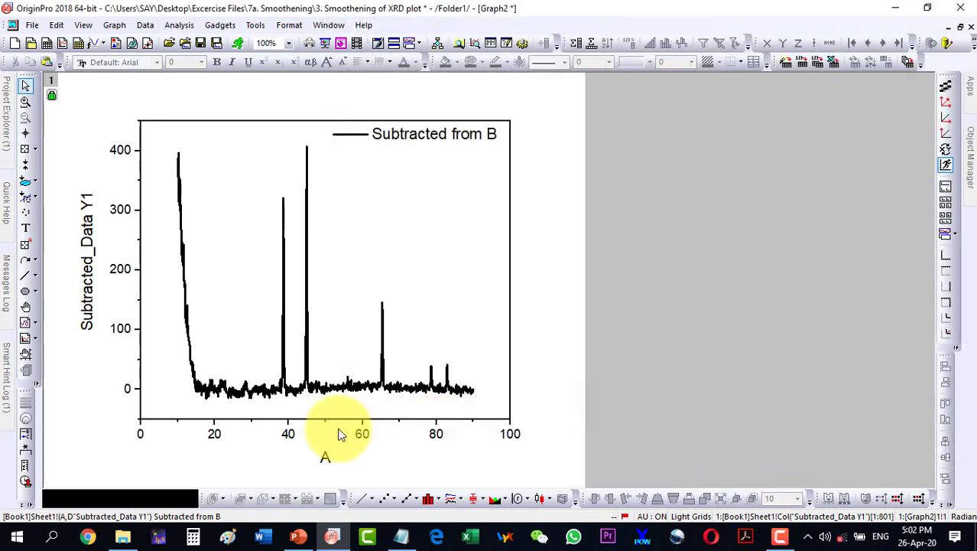
{"action": "double_click", "coordinate": [357, 118]}
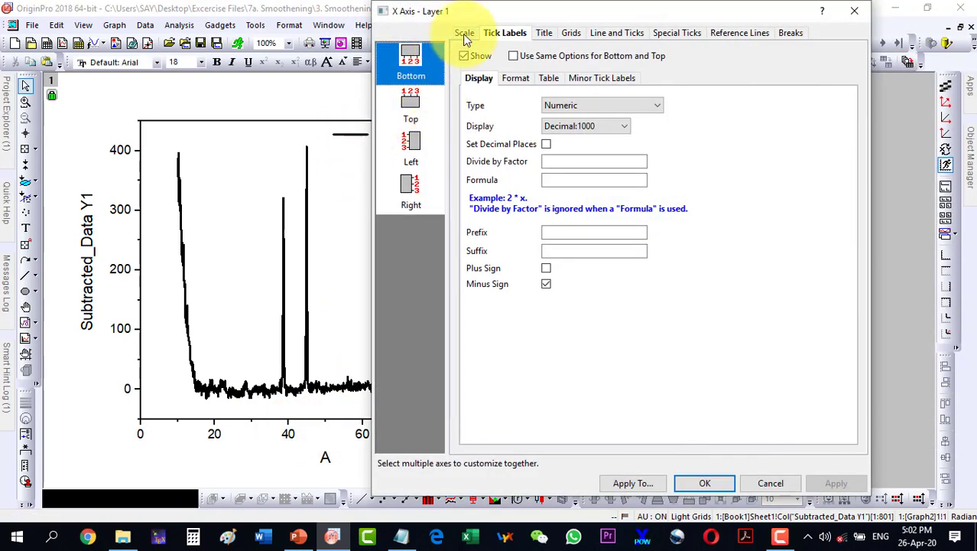
{"action": "left_click", "coordinate": [464, 33]}
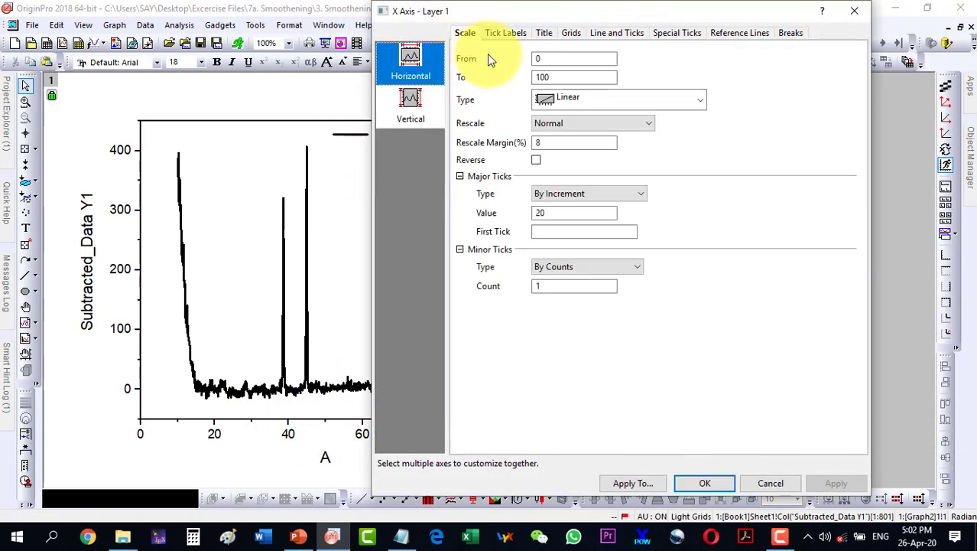
{"action": "left_click", "coordinate": [566, 55]}
{"action": "type", "text": "20"}
{"action": "key", "text": "Tab"}
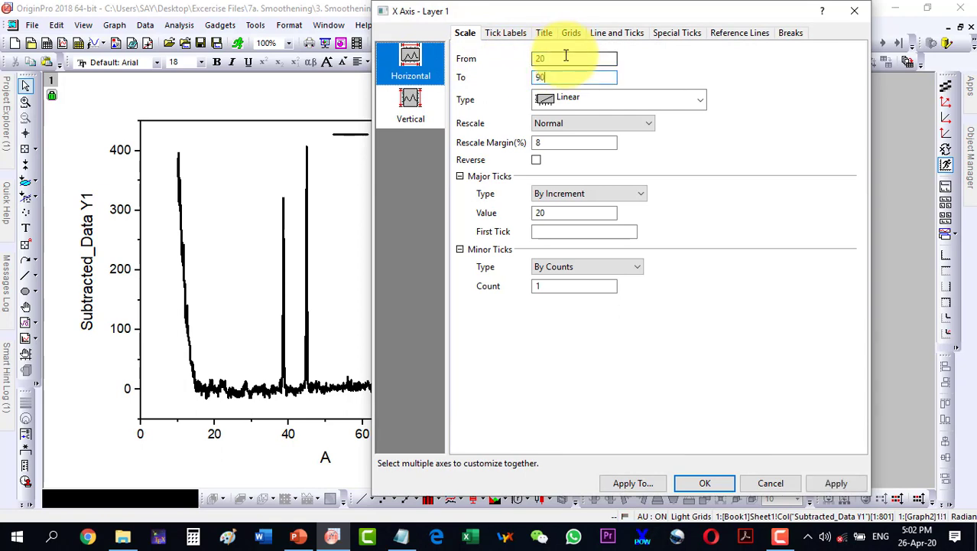
{"action": "type", "text": "90"}
{"action": "left_click", "coordinate": [701, 484]}
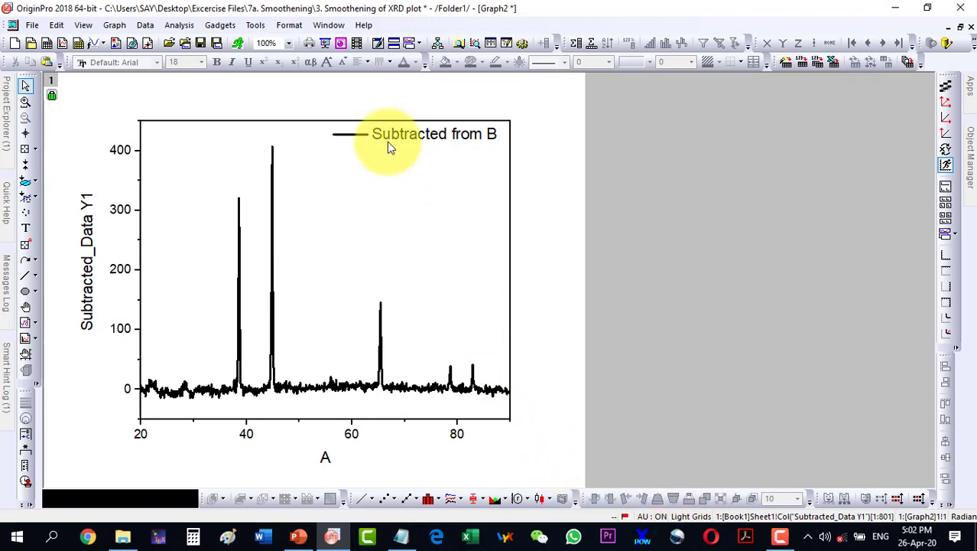
{"action": "scroll", "coordinate": [548, 314], "scroll_direction": "up", "scroll_amount": 1}
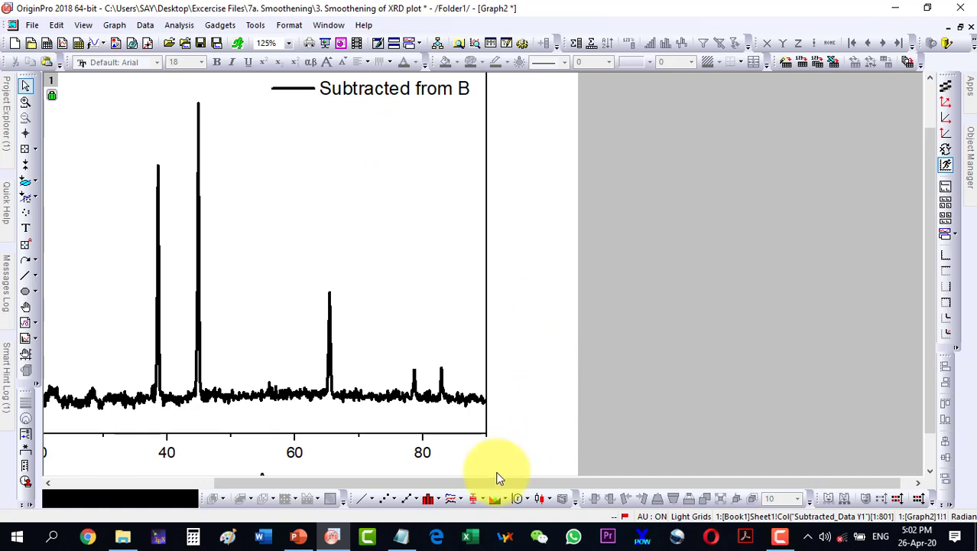
{"action": "left_click_drag", "start_coordinate": [489, 482], "coordinate": [277, 480]}
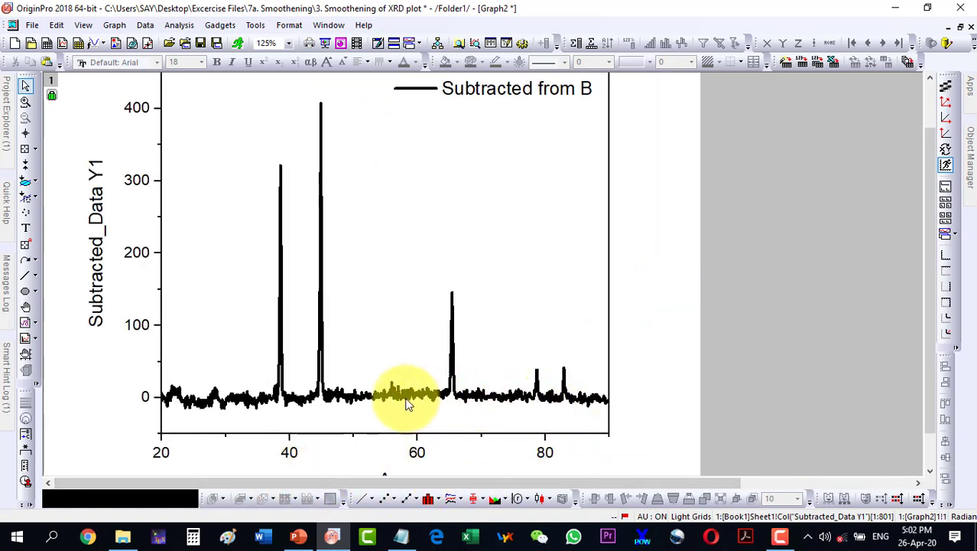
{"action": "left_click", "coordinate": [366, 399]}
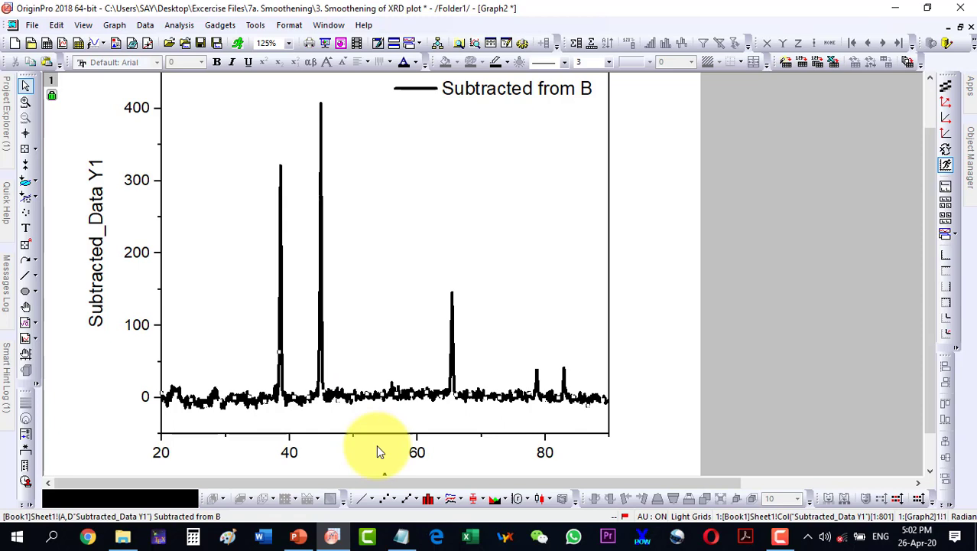
{"action": "left_click", "coordinate": [384, 401]}
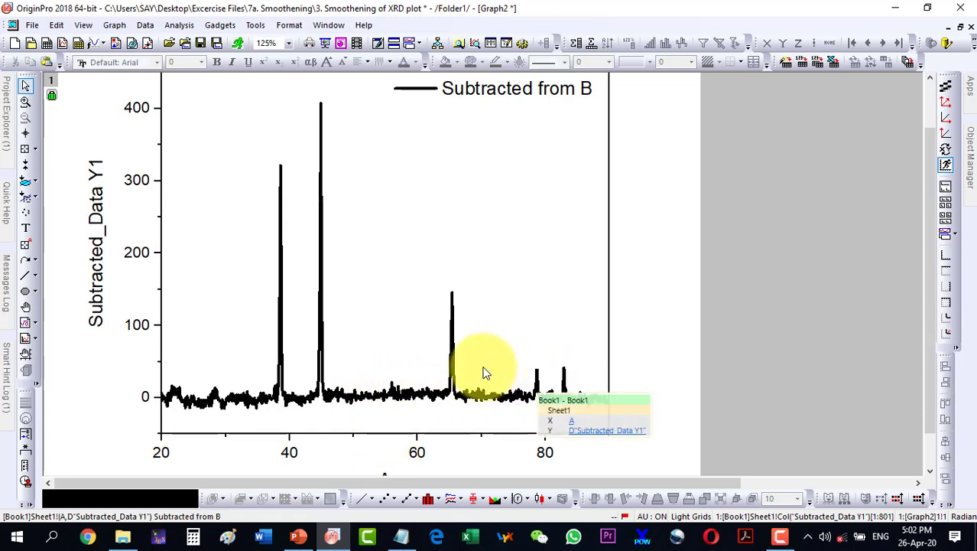
{"action": "left_click", "coordinate": [345, 395]}
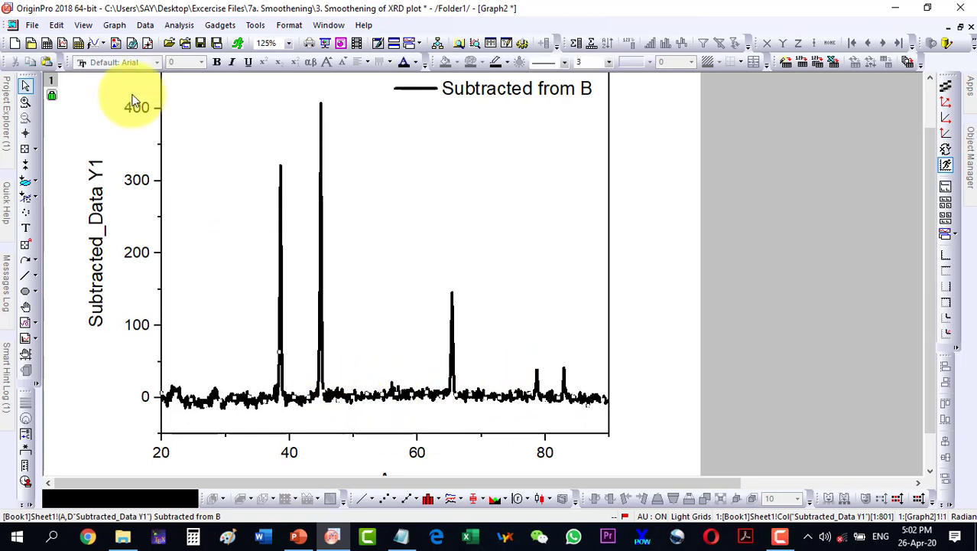
Open the Smooth dialog via Analysis > Signal Processing > Smooth.
{"action": "left_click", "coordinate": [184, 28]}
{"action": "mouse_move", "coordinate": [233, 104]}
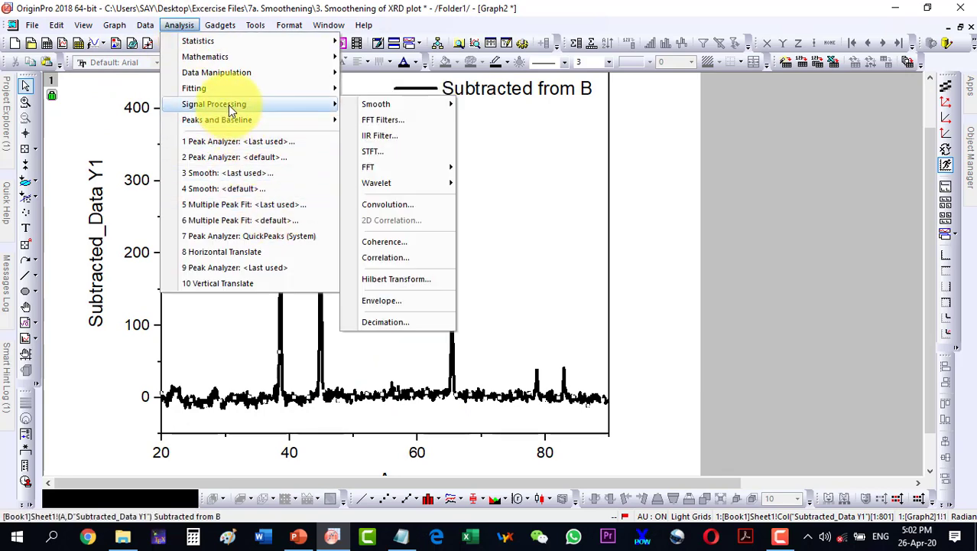
{"action": "mouse_move", "coordinate": [441, 105]}
{"action": "left_click", "coordinate": [481, 127]}
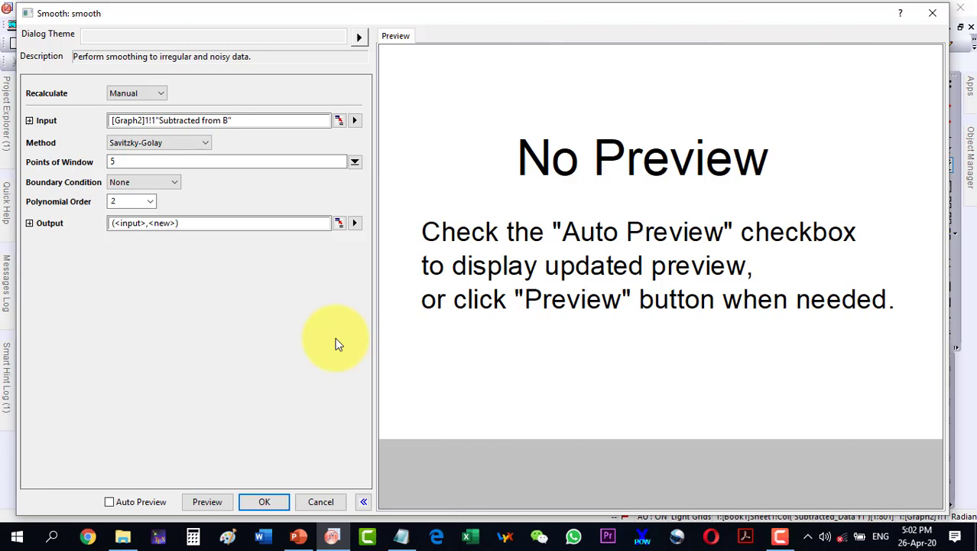
Enable Auto Preview and enlarge the preview to the 20–90 region.
{"action": "left_click", "coordinate": [110, 502]}
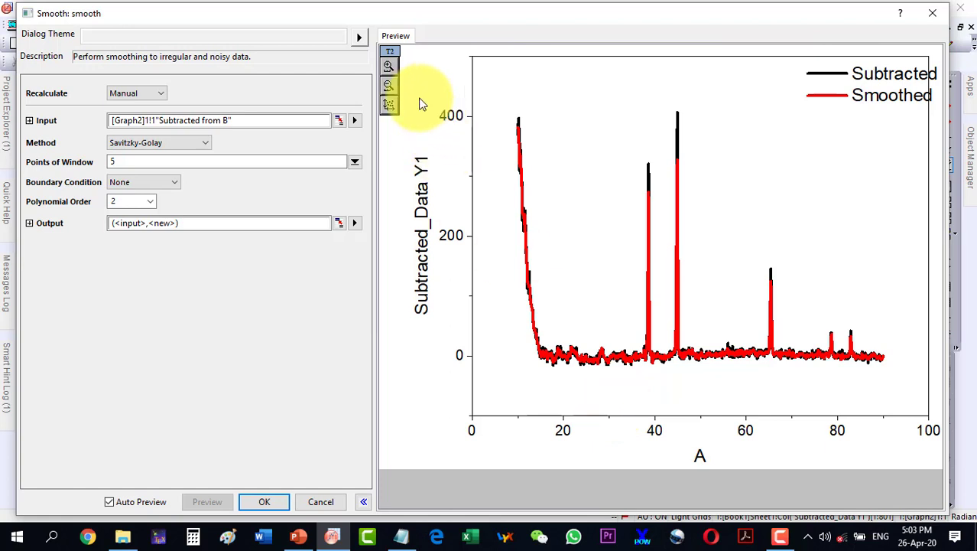
{"action": "left_click", "coordinate": [389, 68]}
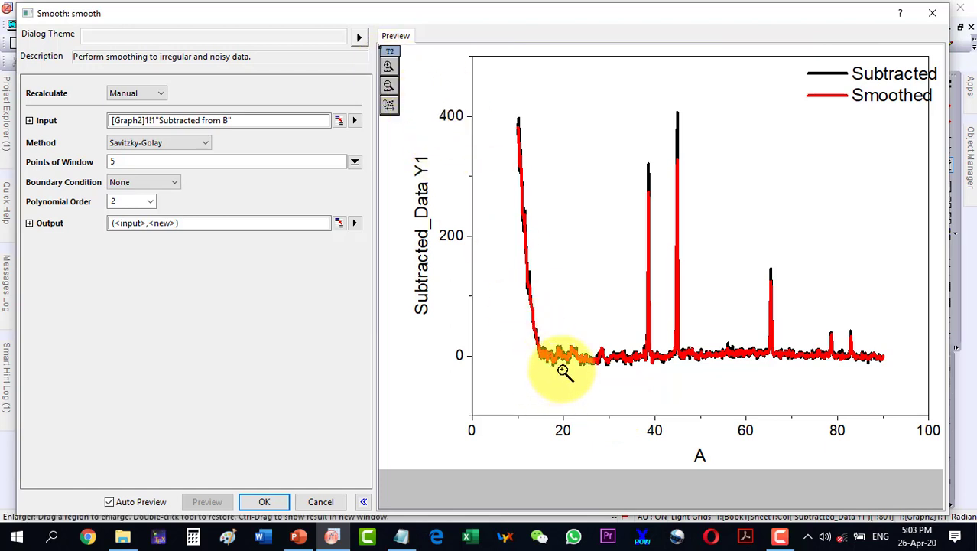
{"action": "mouse_move", "coordinate": [567, 356]}
{"action": "left_mouse_down"}
{"action": "mouse_move", "coordinate": [592, 227]}
{"action": "mouse_move", "coordinate": [745, 117]}
{"action": "mouse_move", "coordinate": [885, 106]}
{"action": "left_mouse_up"}
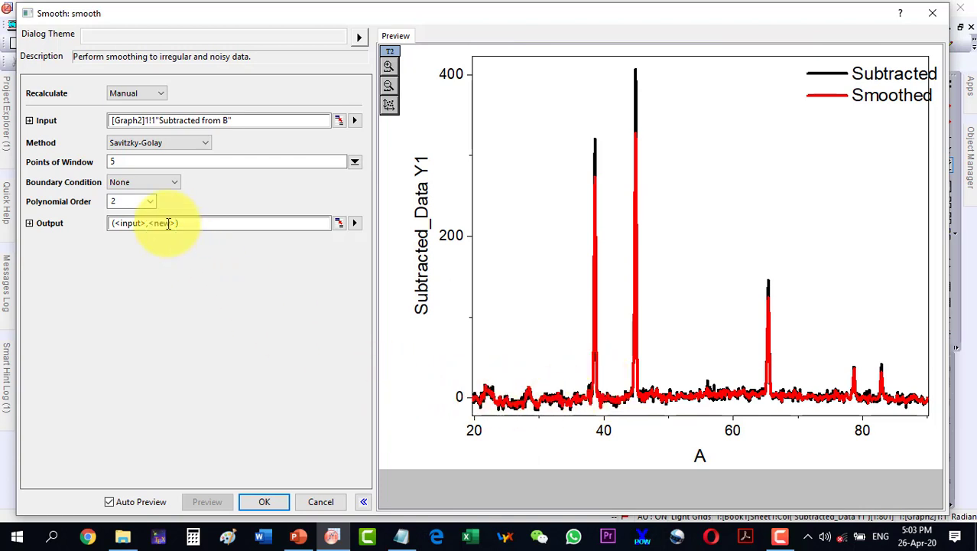
Set the Savitzky-Golay Points of Window to 15, comparing the 30- and 20-point previews.
{"action": "left_click", "coordinate": [118, 162]}
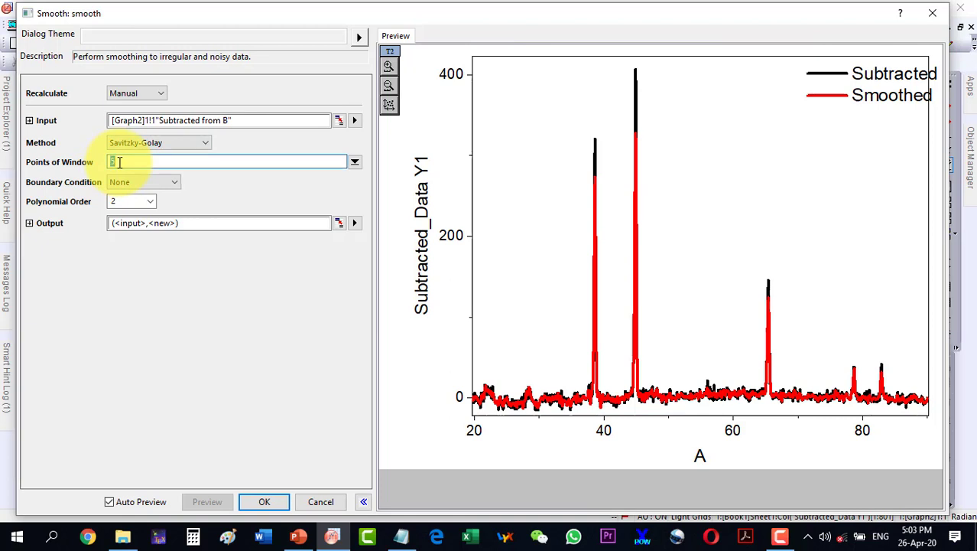
{"action": "type", "text": "15"}
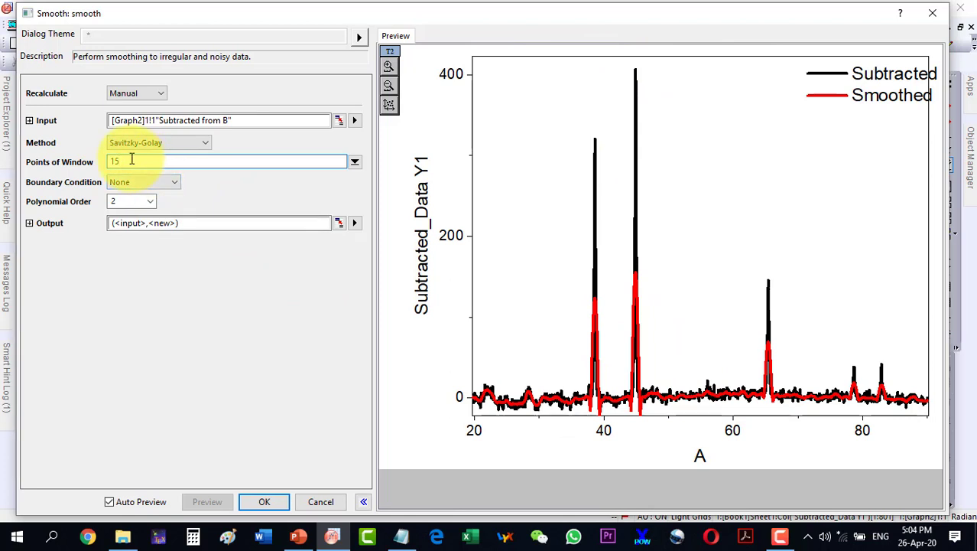
{"action": "left_click_drag", "start_coordinate": [131, 159], "coordinate": [100, 159]}
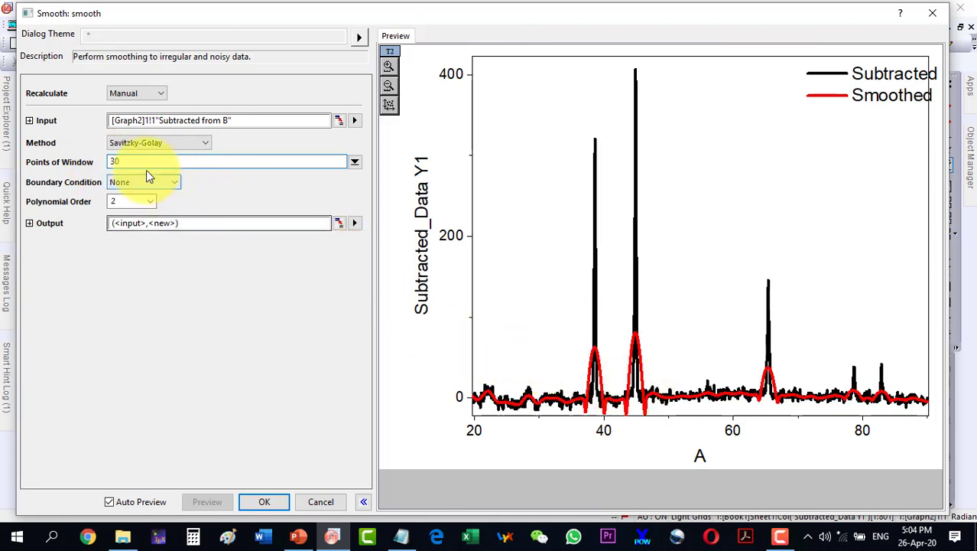
{"action": "left_click_drag", "start_coordinate": [120, 160], "coordinate": [98, 160]}
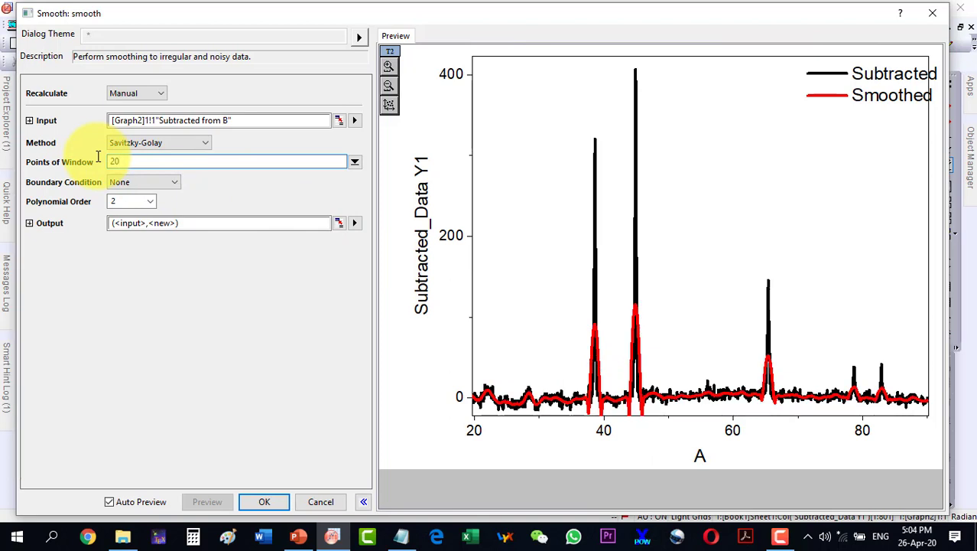
{"action": "left_click_drag", "start_coordinate": [125, 159], "coordinate": [71, 165]}
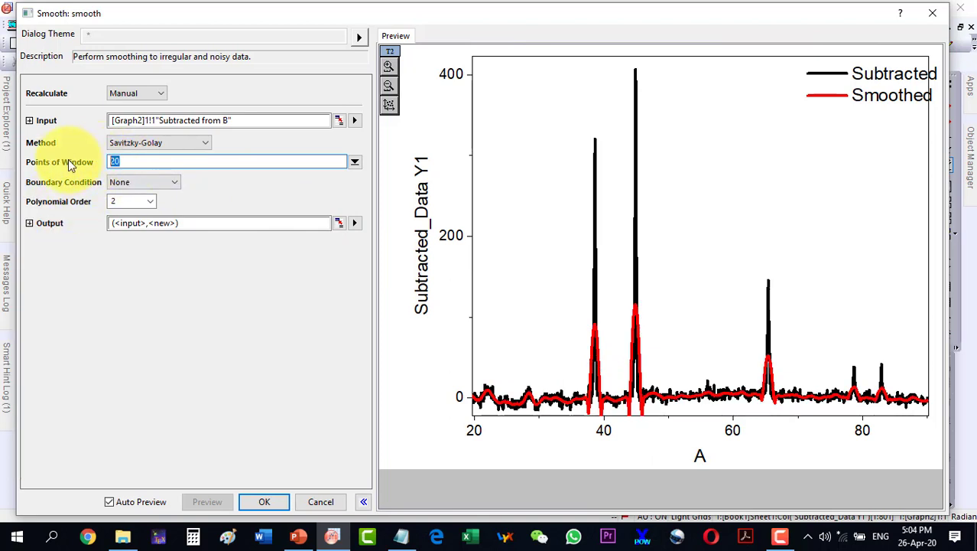
{"action": "left_click", "coordinate": [126, 145]}
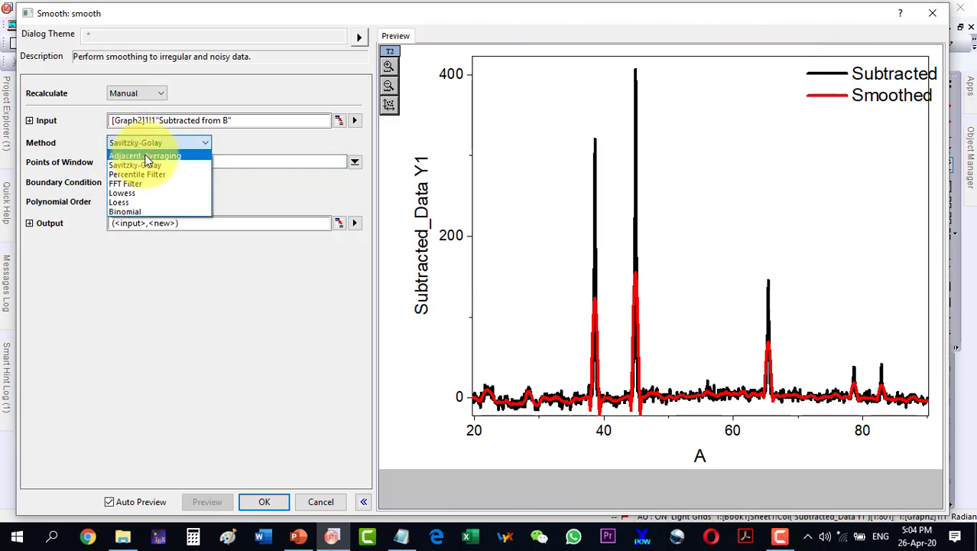
{"action": "left_click", "coordinate": [146, 156]}
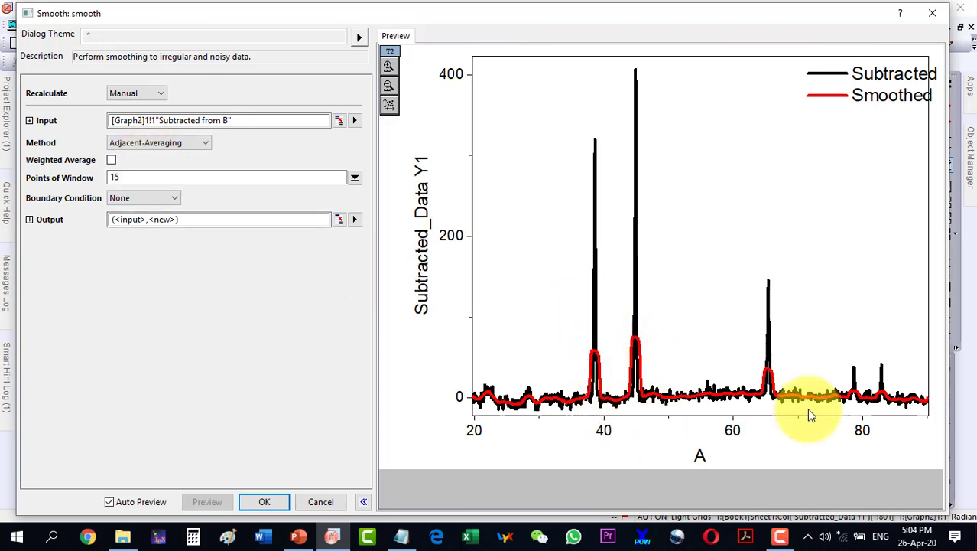
{"action": "left_click", "coordinate": [134, 143]}
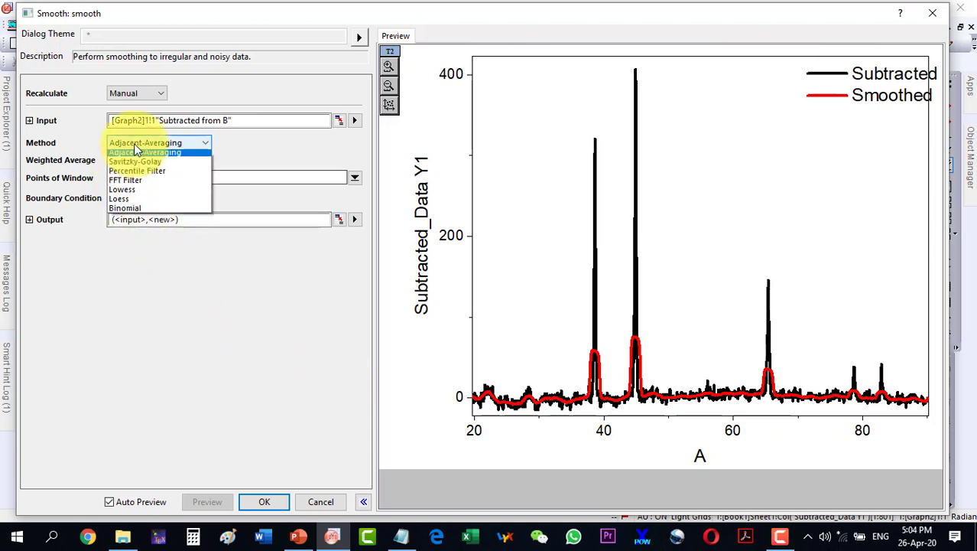
{"action": "left_click", "coordinate": [134, 165]}
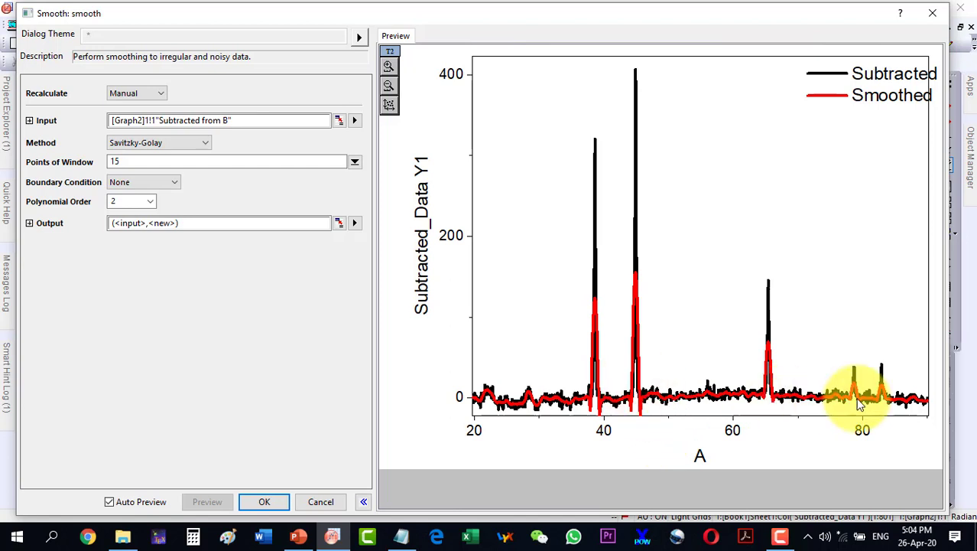
{"action": "left_click", "coordinate": [120, 161]}
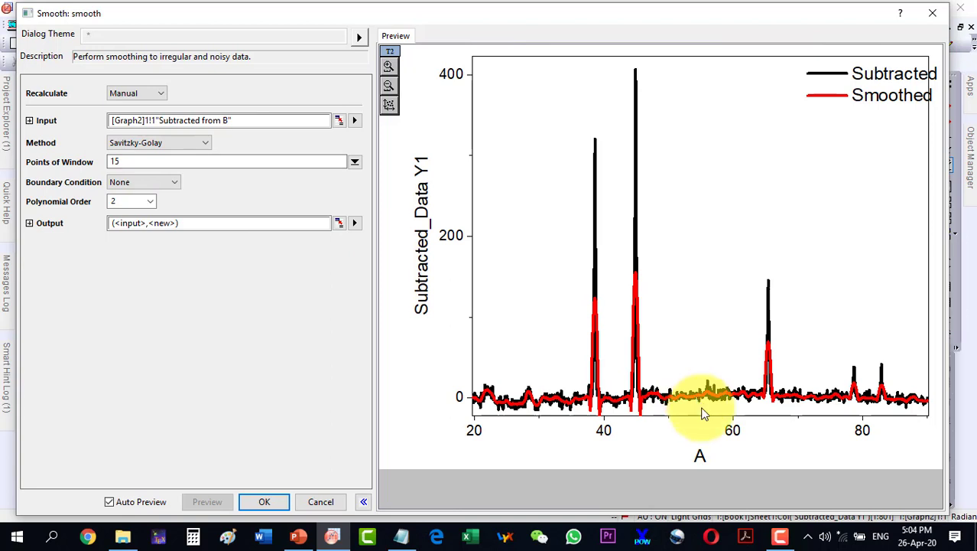
{"action": "left_click", "coordinate": [151, 202]}
{"action": "left_click", "coordinate": [123, 237]}
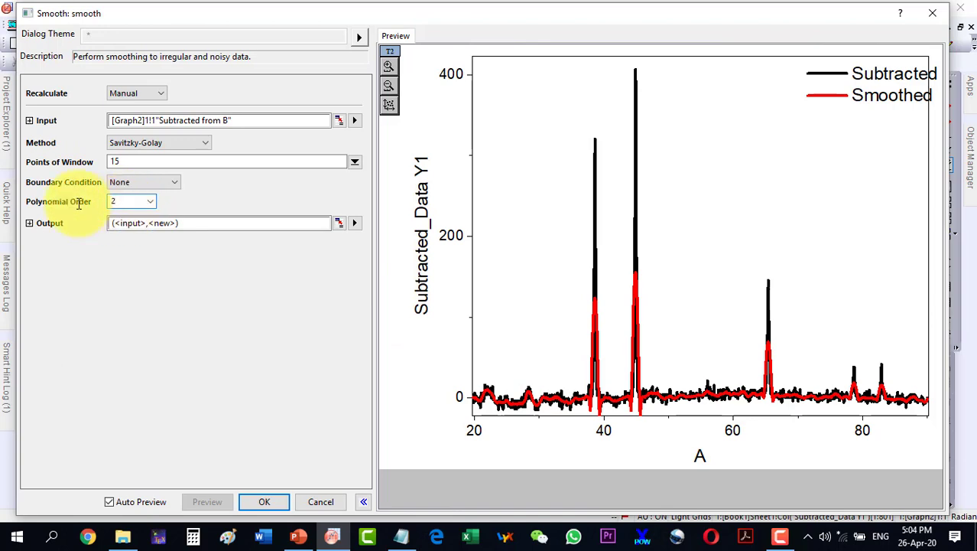
Apply the 15-point smoothing, move Graph2 to view the worksheet, then maximize Graph2 again.
{"action": "left_click", "coordinate": [268, 502]}
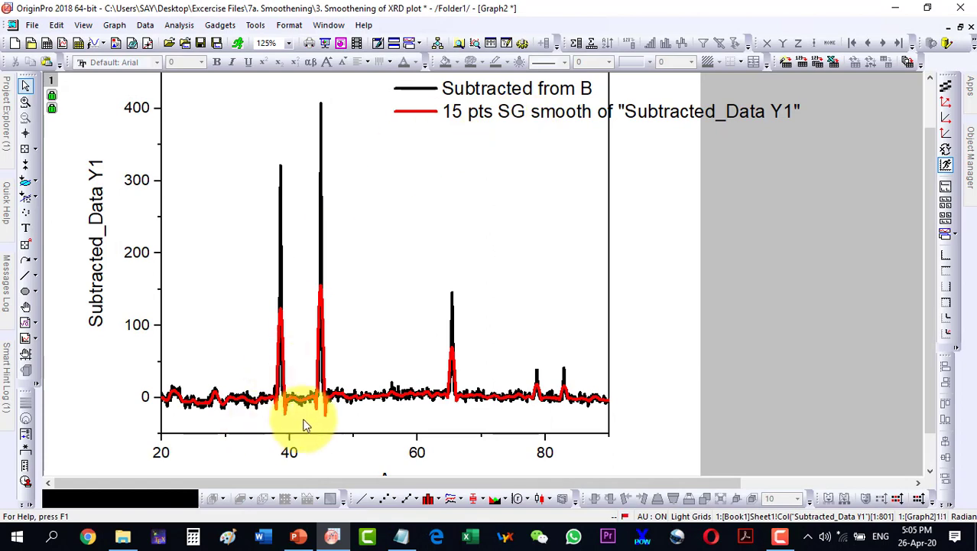
{"action": "left_click", "coordinate": [961, 26]}
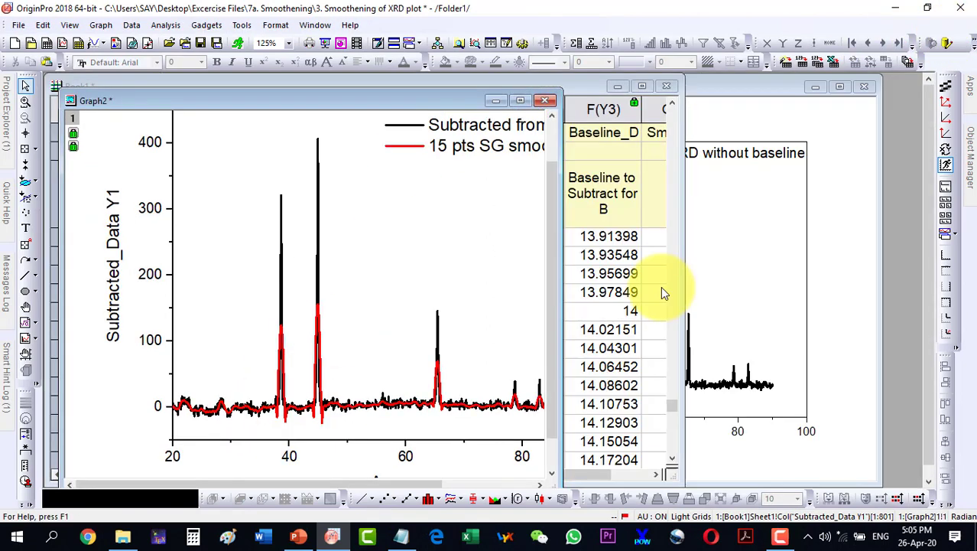
{"action": "left_click_drag", "start_coordinate": [239, 105], "coordinate": [437, 87]}
{"action": "left_click", "coordinate": [764, 77]}
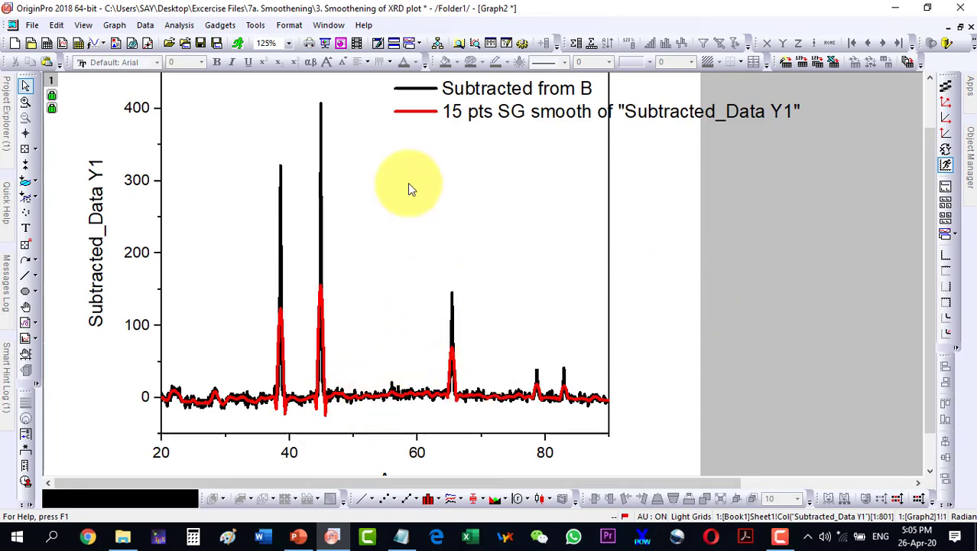
In Plot Details, recolour the Subtracted_Data Y1 noisy curve to light gray.
{"action": "double_click", "coordinate": [409, 92]}
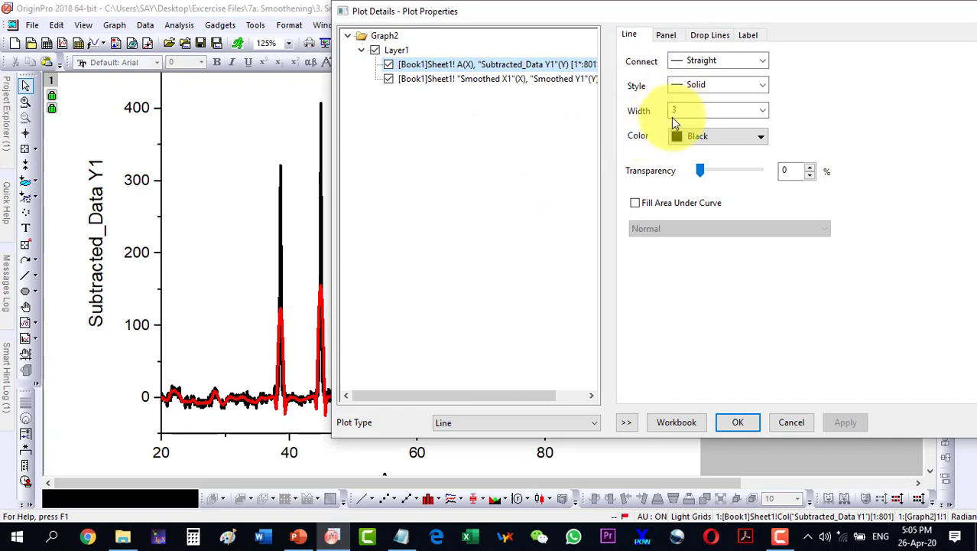
{"action": "left_click", "coordinate": [683, 138]}
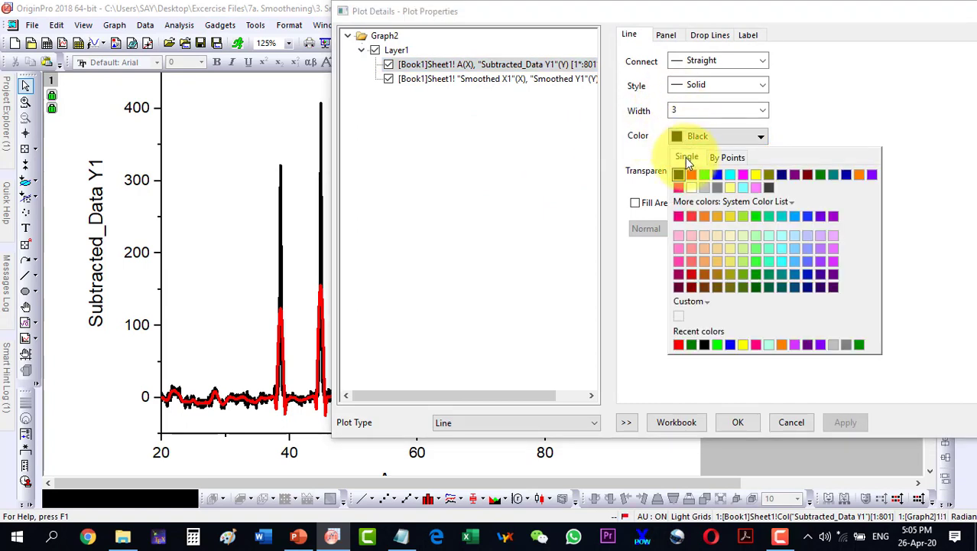
{"action": "left_click", "coordinate": [771, 188]}
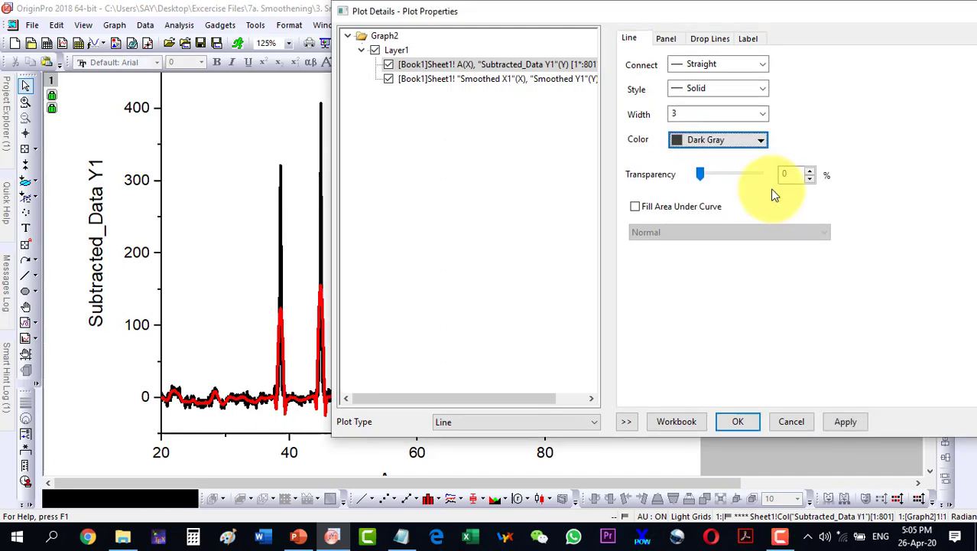
{"action": "left_click", "coordinate": [836, 425]}
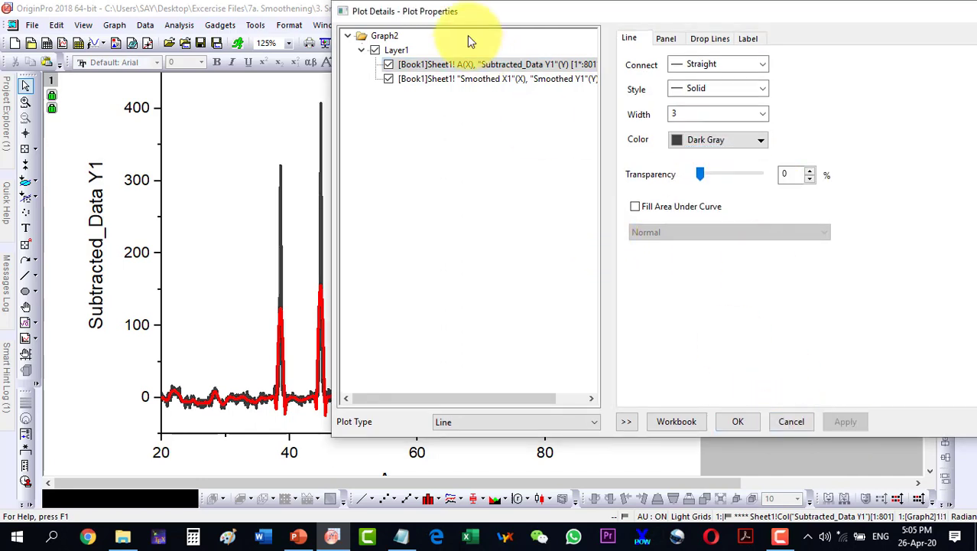
{"action": "left_click_drag", "start_coordinate": [450, 19], "coordinate": [594, 18]}
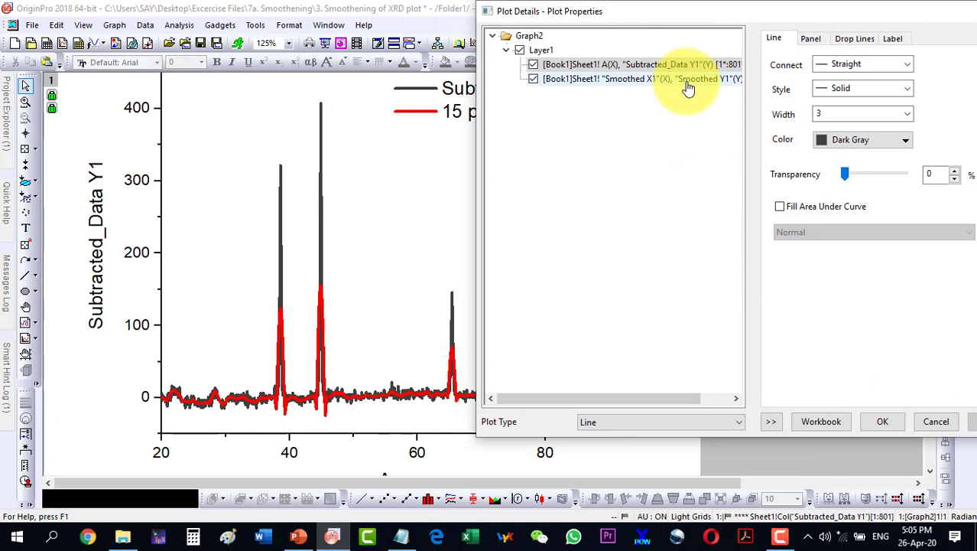
{"action": "left_click", "coordinate": [849, 145]}
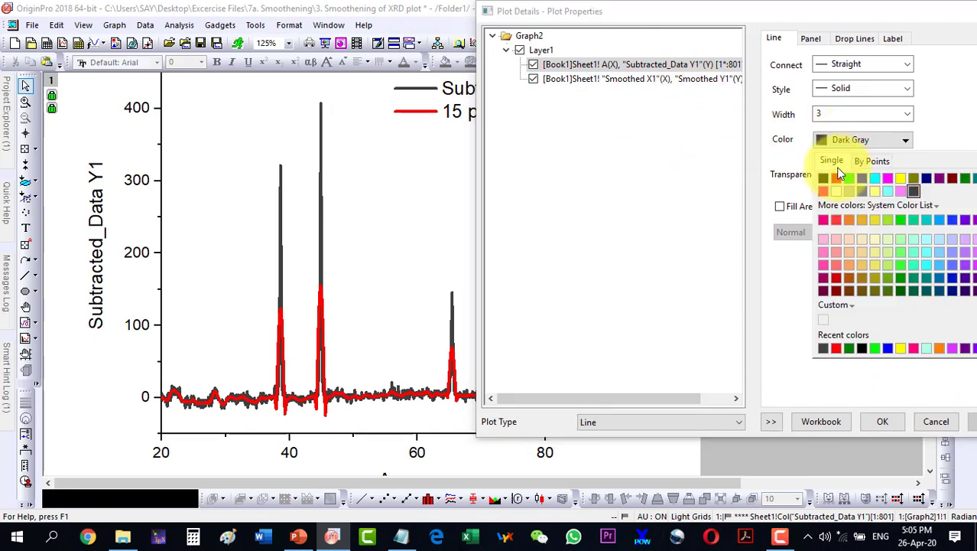
{"action": "left_click", "coordinate": [866, 194]}
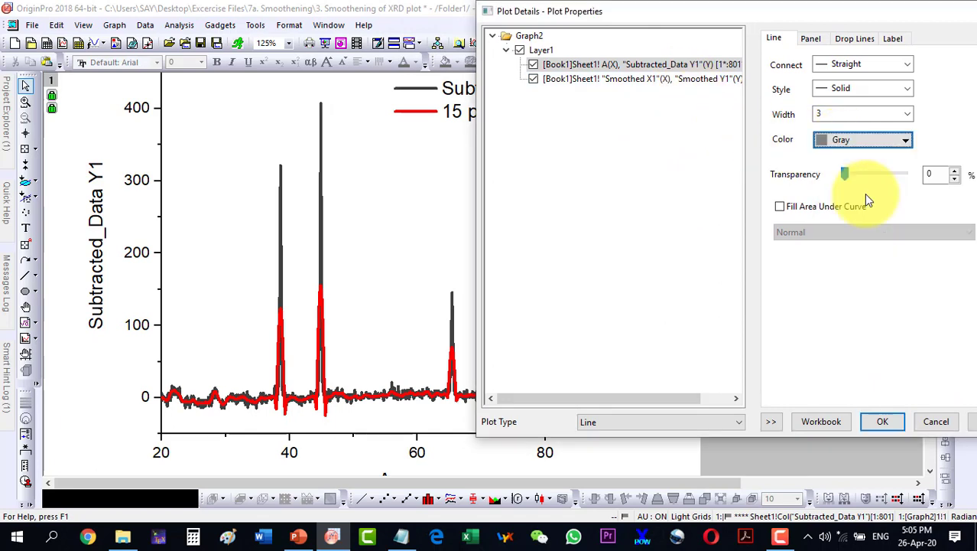
{"action": "left_click", "coordinate": [973, 433]}
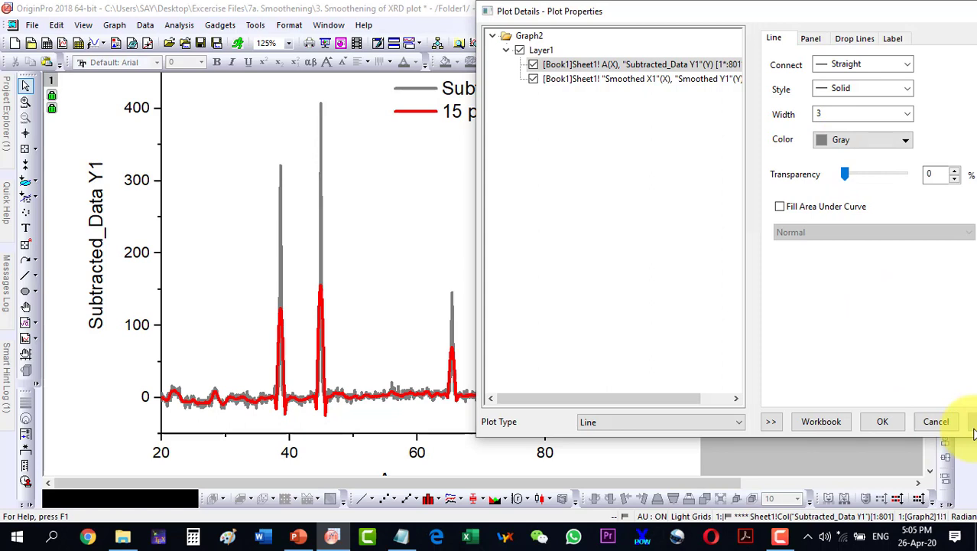
Set the smoothed Y1 curve's colour to black and confirm the changes.
{"action": "left_click", "coordinate": [590, 68]}
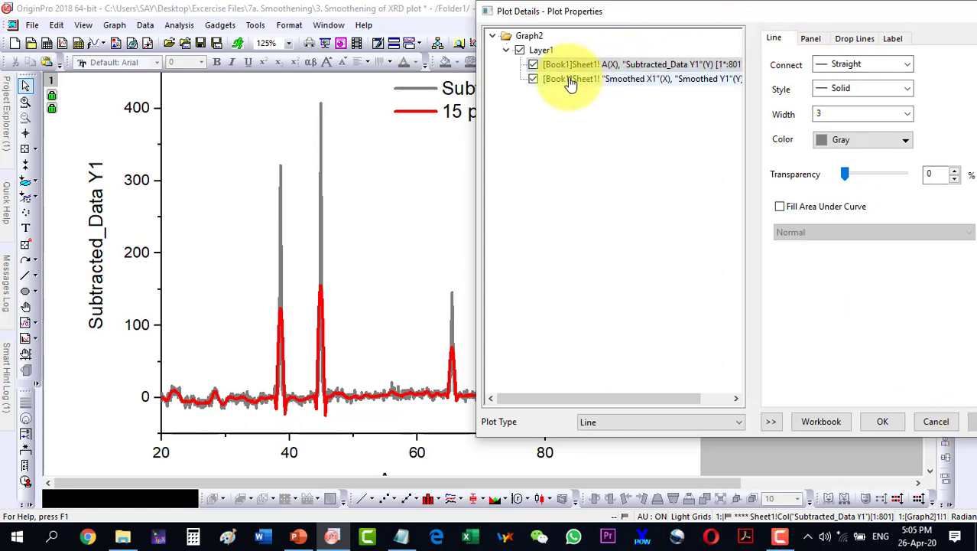
{"action": "left_click", "coordinate": [573, 79]}
{"action": "left_click", "coordinate": [845, 140]}
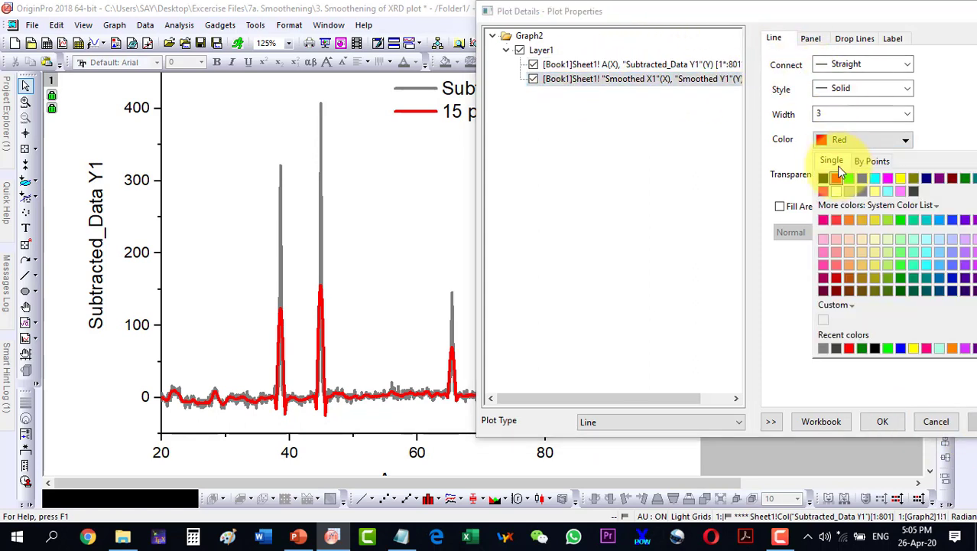
{"action": "left_click", "coordinate": [819, 181]}
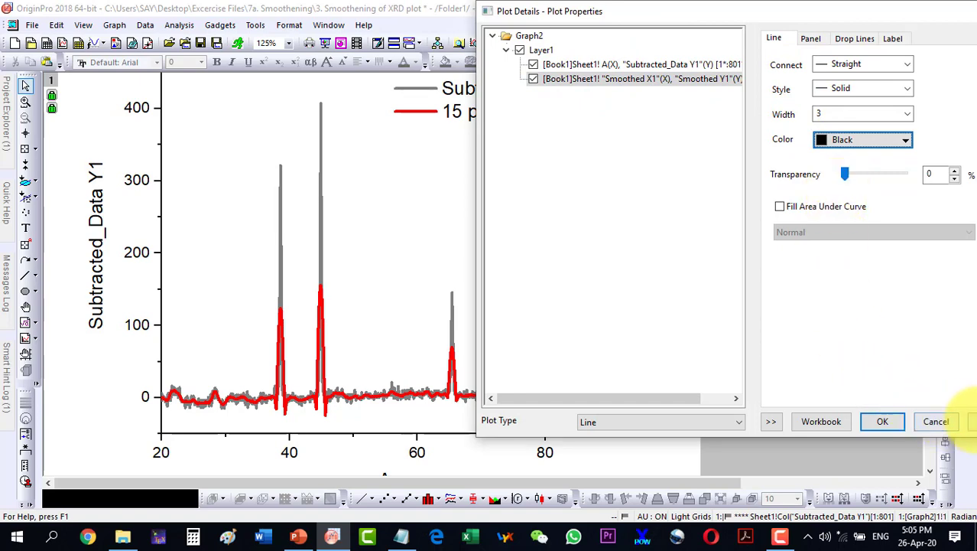
{"action": "left_click", "coordinate": [972, 421]}
{"action": "left_click", "coordinate": [899, 423]}
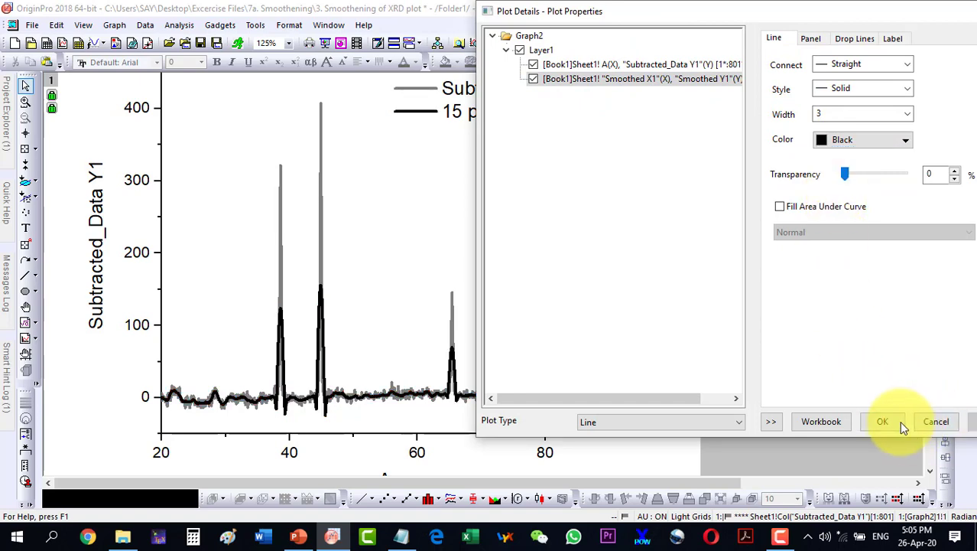